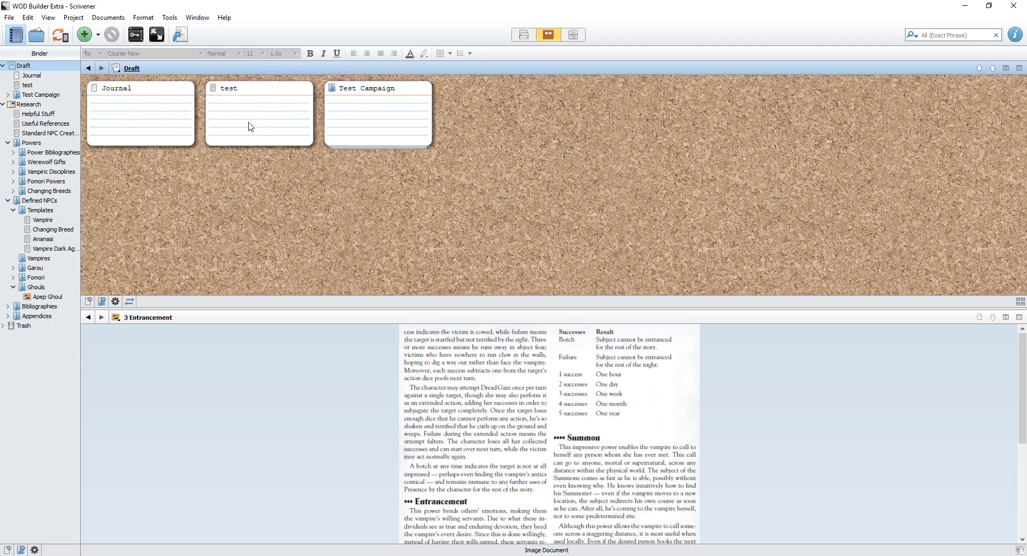
Open Campaign Overview in the Test Campaign folder and extend its last sentence with "at this point".
{"action": "double_click", "coordinate": [333, 88]}
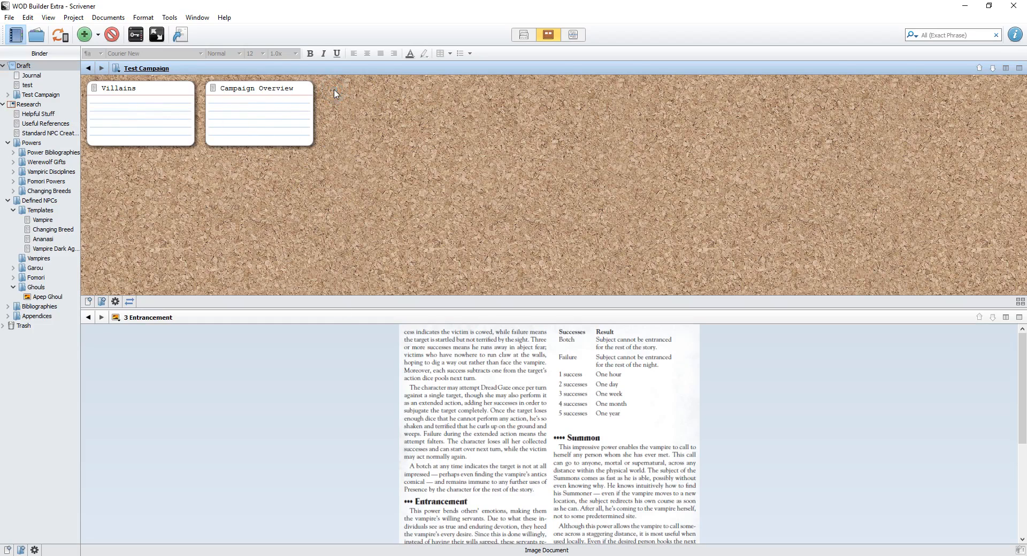
{"action": "double_click", "coordinate": [213, 88]}
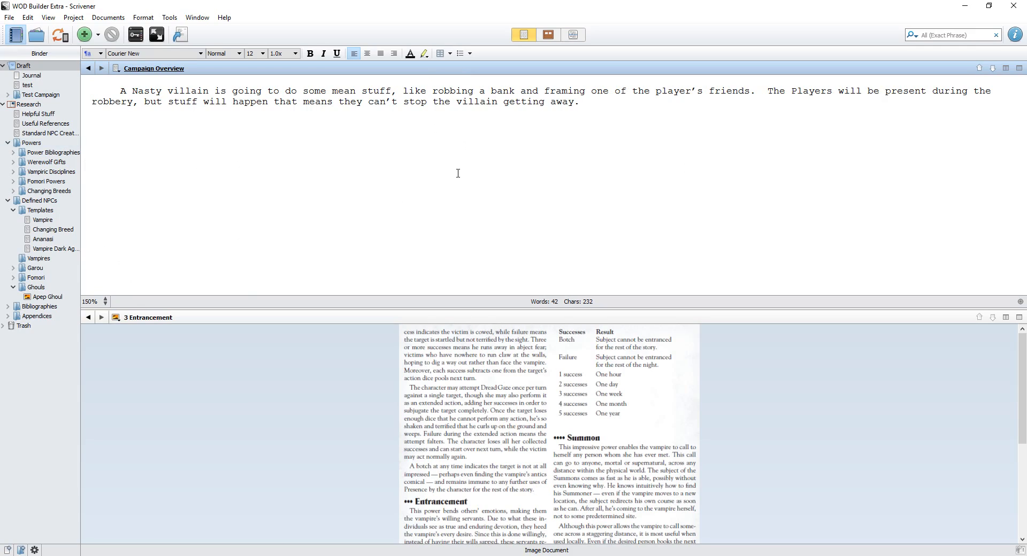
{"action": "key", "text": "BackSpace"}
{"action": "type", "text": "at this point"}
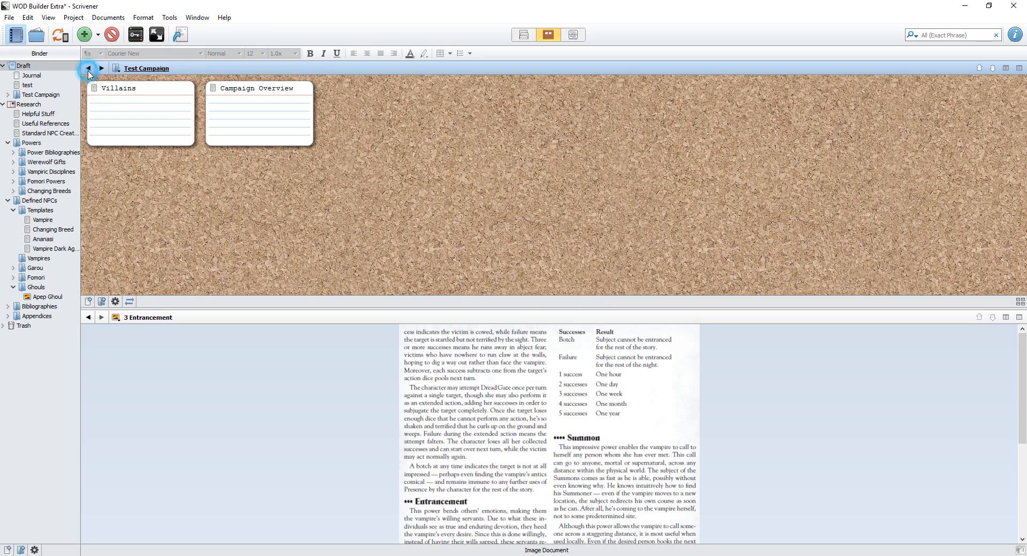
In the Villains document, link the word "Test" to the existing document test in the Draft folder.
{"action": "left_click", "coordinate": [88, 69]}
{"action": "double_click", "coordinate": [95, 91]}
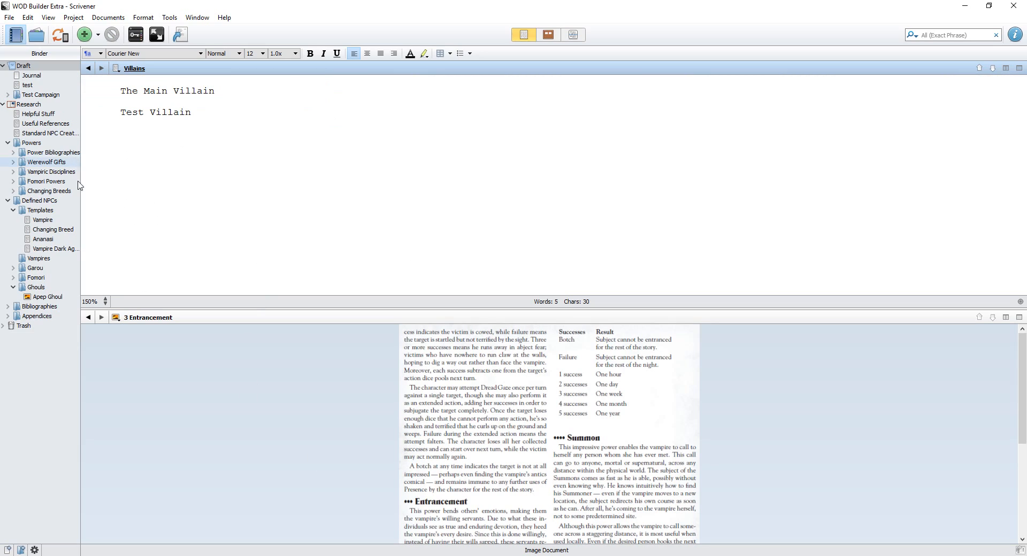
{"action": "left_click_drag", "start_coordinate": [110, 114], "coordinate": [144, 117]}
{"action": "right_click", "coordinate": [144, 116]}
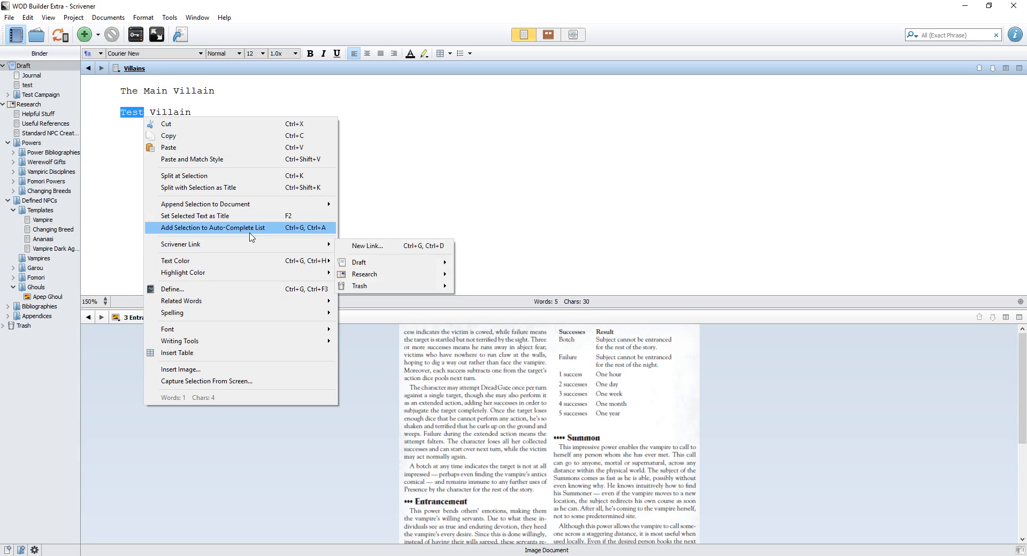
{"action": "mouse_move", "coordinate": [282, 245]}
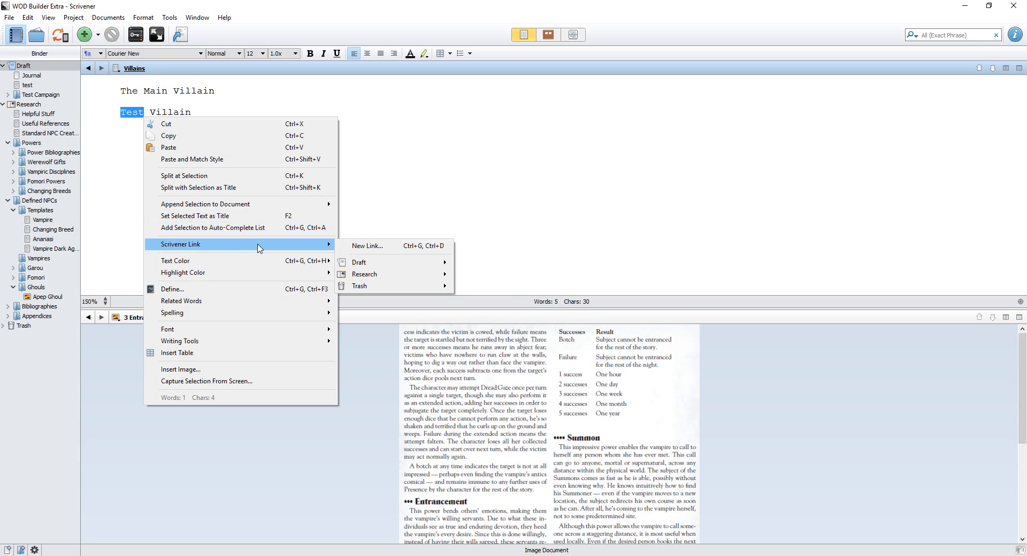
{"action": "left_click", "coordinate": [368, 247]}
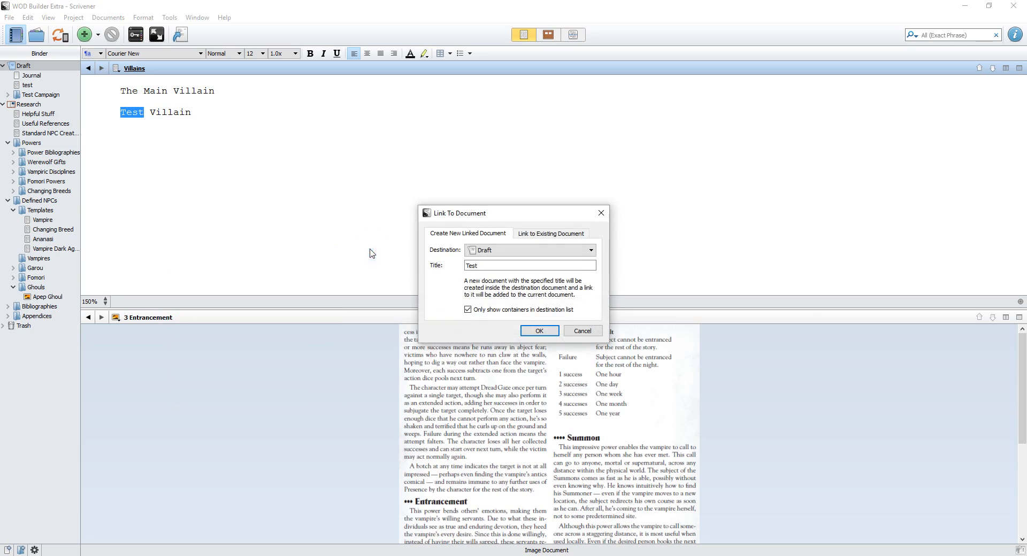
{"action": "left_click", "coordinate": [555, 235]}
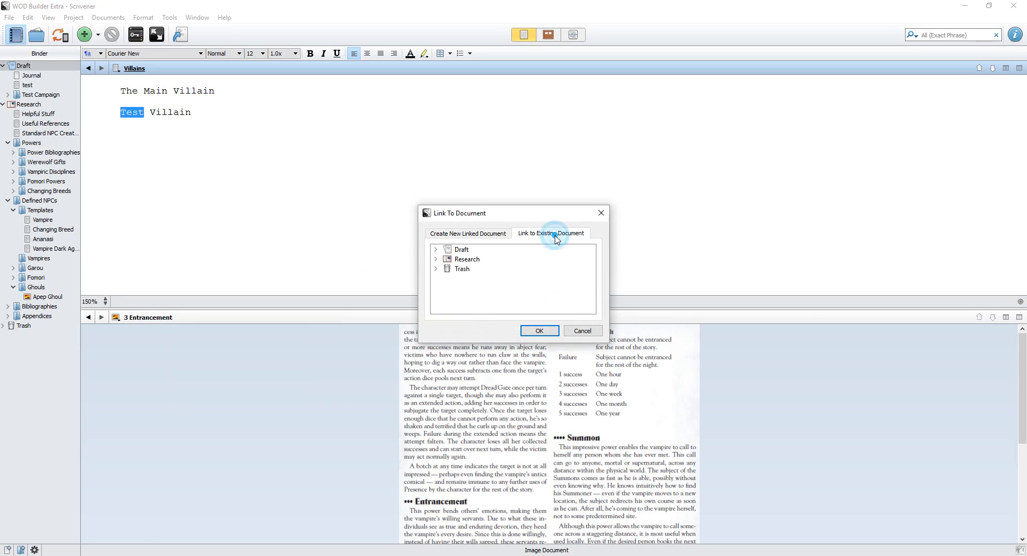
{"action": "left_click", "coordinate": [436, 251]}
{"action": "left_click", "coordinate": [460, 268]}
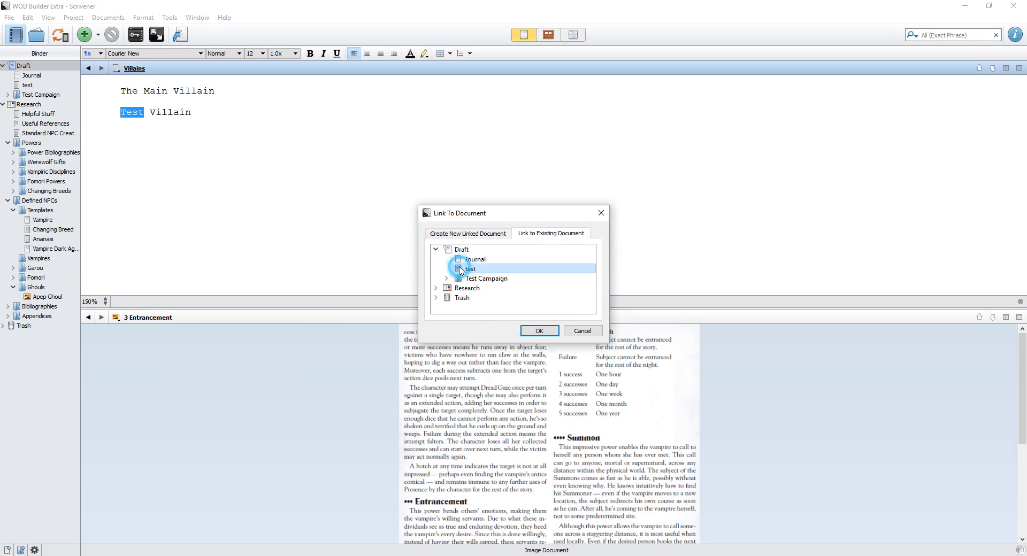
{"action": "left_click", "coordinate": [539, 331]}
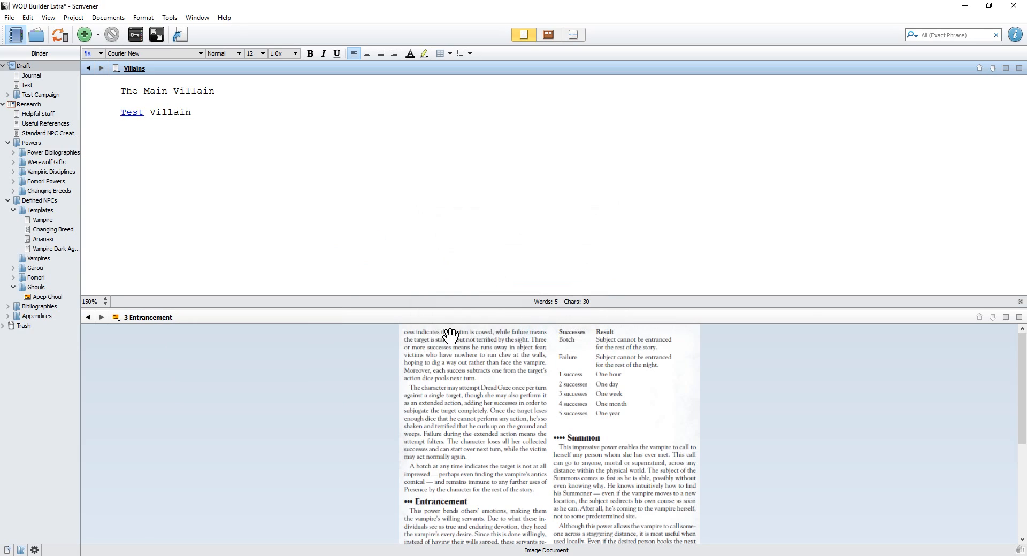
Follow the "Test" link and look through the linked character sheet from its attributes down to its disciplines.
{"action": "left_click", "coordinate": [131, 115]}
{"action": "left_click", "coordinate": [261, 367]}
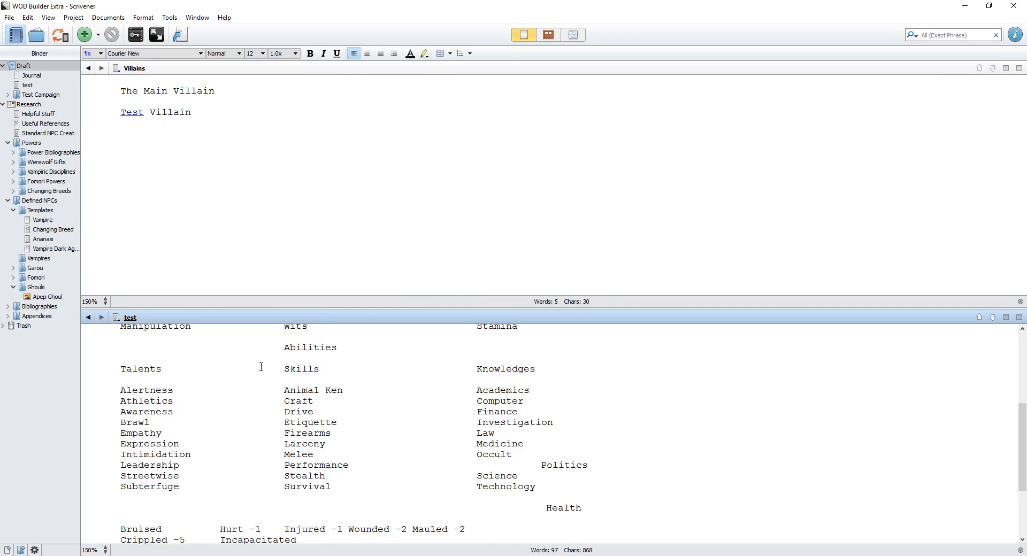
{"action": "scroll", "coordinate": [261, 366], "scroll_direction": "up", "scroll_amount": 5}
{"action": "scroll", "coordinate": [262, 363], "scroll_direction": "down", "scroll_amount": 9}
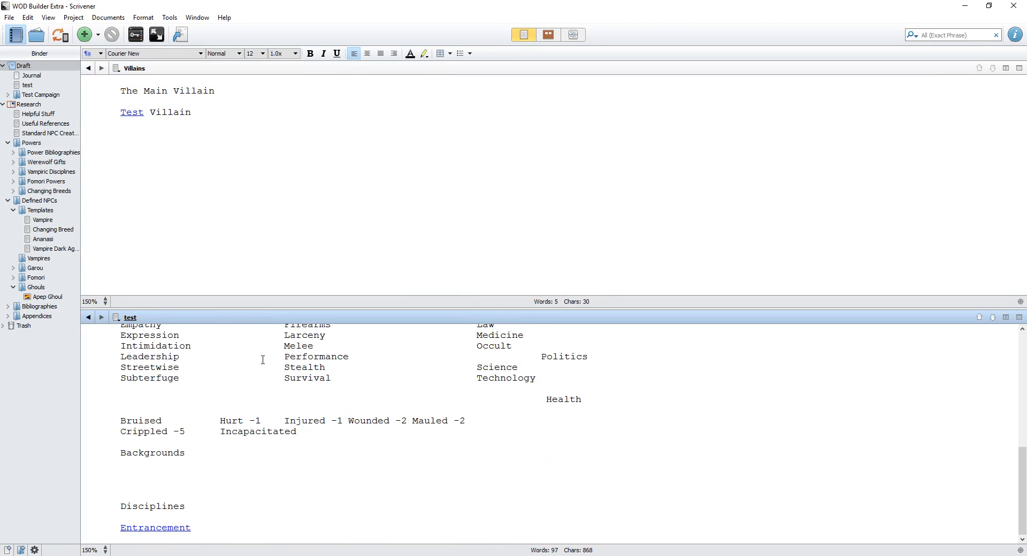
{"action": "scroll", "coordinate": [263, 360], "scroll_direction": "up", "scroll_amount": 7}
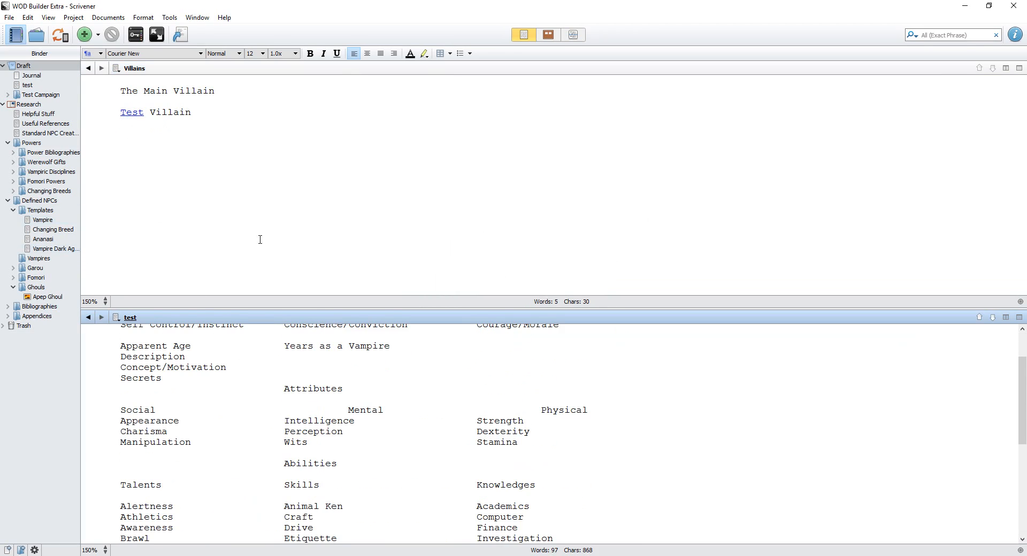
Open Campaign Overview from Test Campaign beside the Villains document and add a new paragraph beginning "The villain is".
{"action": "left_click", "coordinate": [42, 94]}
{"action": "left_click", "coordinate": [213, 340]}
{"action": "left_click", "coordinate": [213, 339]}
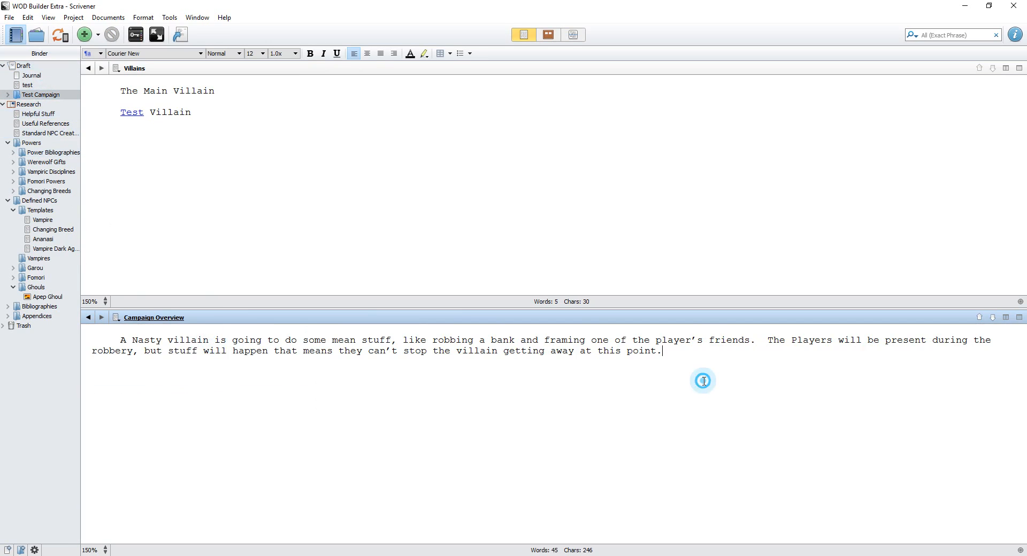
{"action": "key", "text": "Return"}
{"action": "type", "text": "The villain is"}
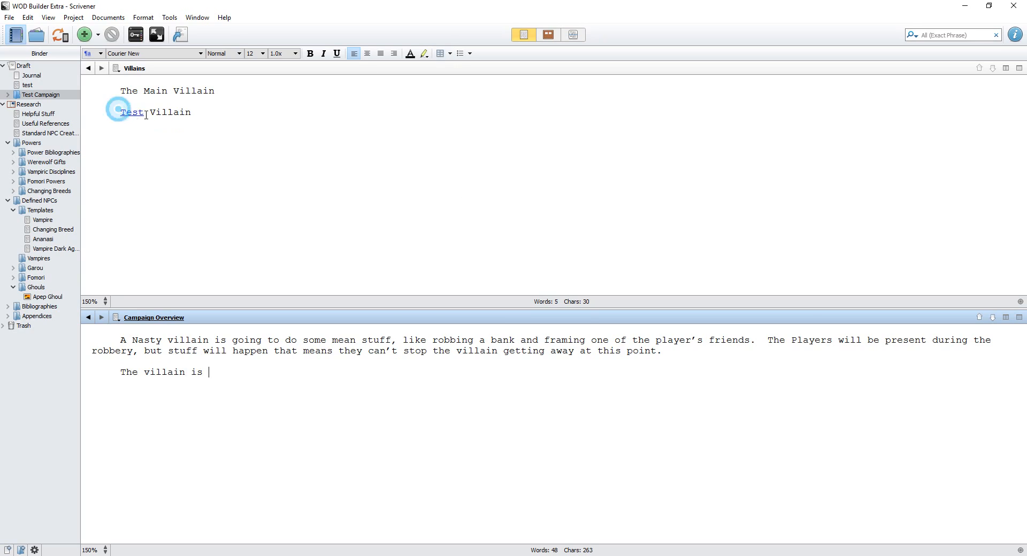
Copy the linked word "Test" from Villains to the end of "The villain is" in Campaign Overview and try the pasted link.
{"action": "left_click_drag", "start_coordinate": [118, 110], "coordinate": [148, 115]}
{"action": "key", "text": "ctrl+c"}
{"action": "left_click", "coordinate": [254, 379]}
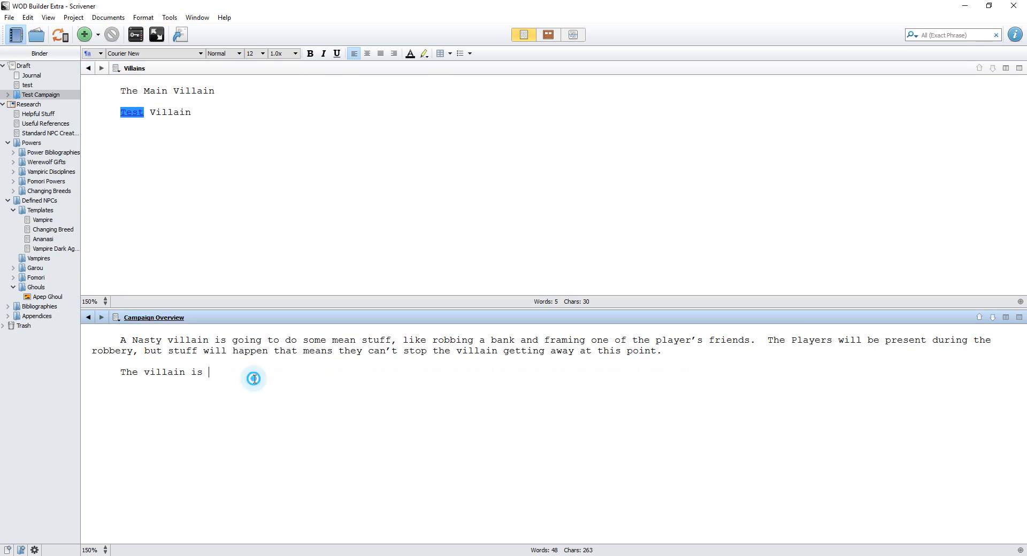
{"action": "key", "text": "ctrl+v"}
{"action": "left_click", "coordinate": [219, 372]}
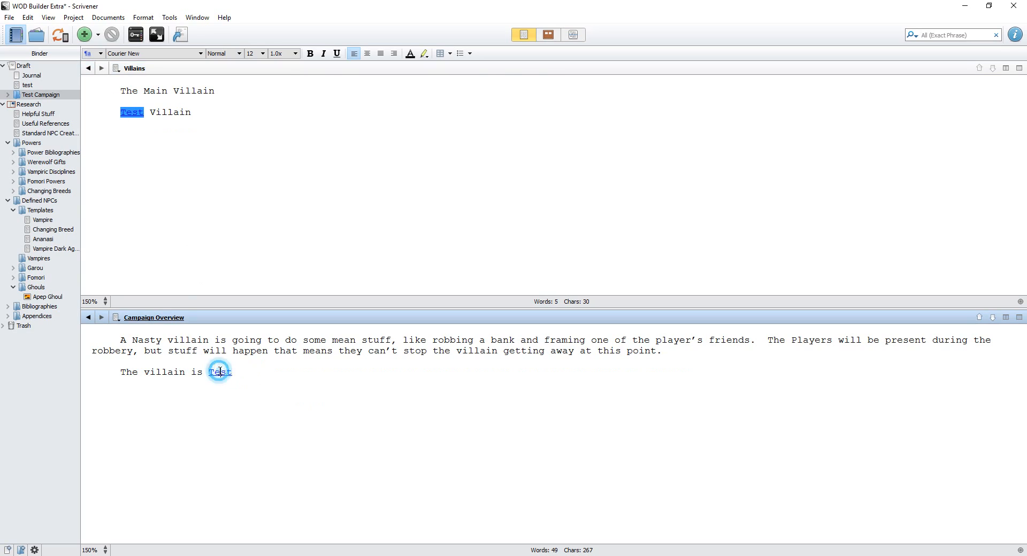
{"action": "left_click", "coordinate": [88, 68]}
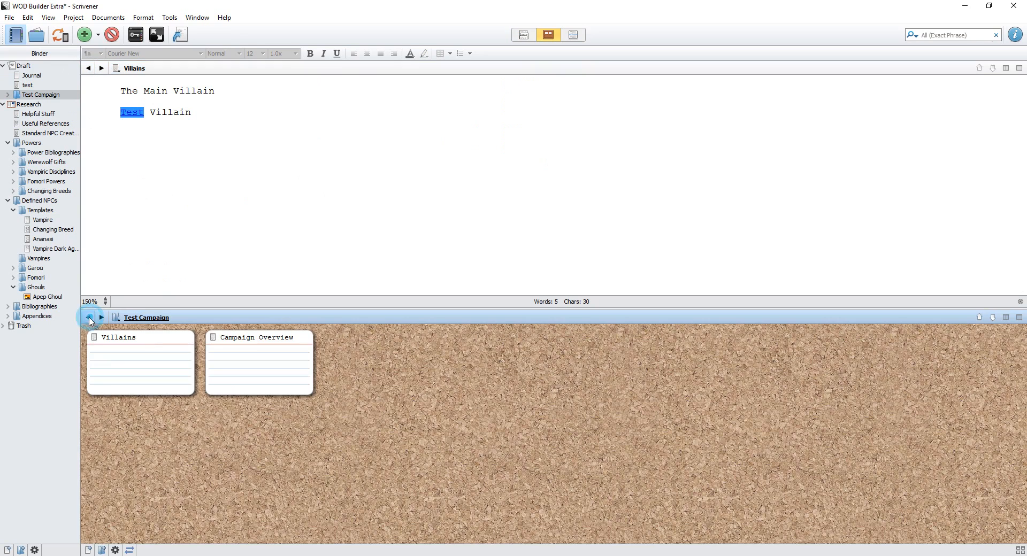
Return to the Test Campaign corkboard and add a new folder titled "Plot Order".
{"action": "left_click", "coordinate": [88, 317]}
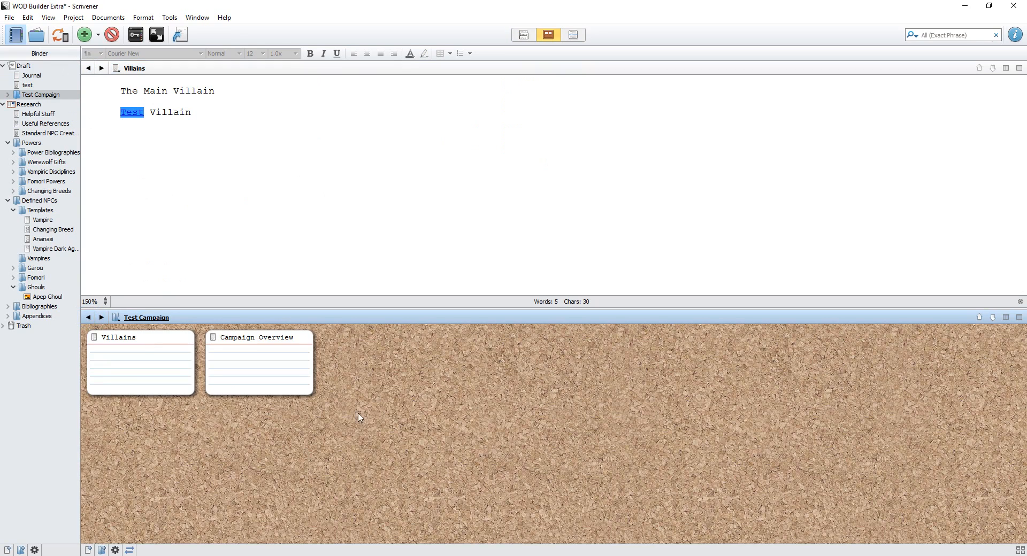
{"action": "right_click", "coordinate": [496, 366]}
{"action": "mouse_move", "coordinate": [540, 379]}
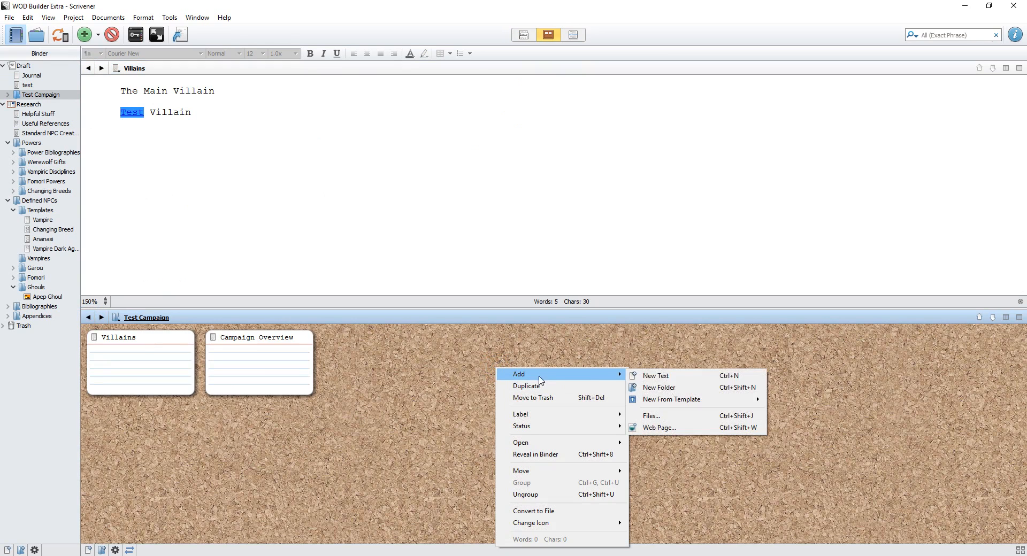
{"action": "left_click", "coordinate": [674, 390]}
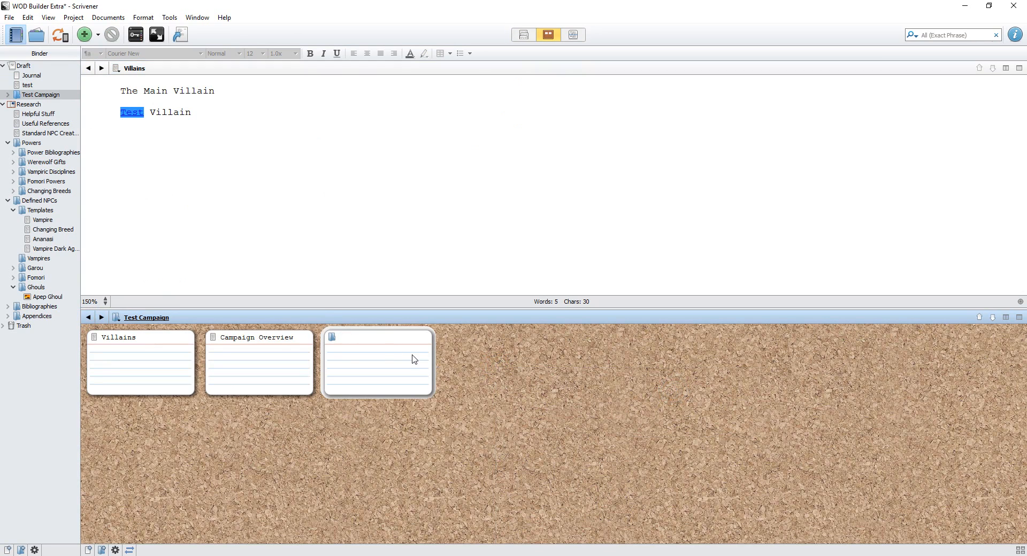
{"action": "type", "text": "Plot Order"}
{"action": "left_click", "coordinate": [600, 370]}
{"action": "right_click", "coordinate": [599, 373]}
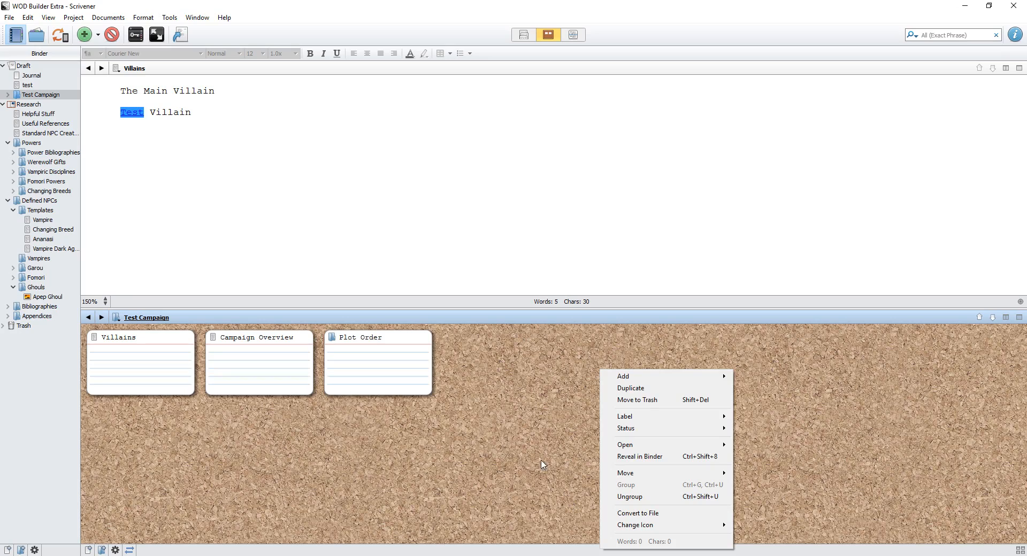
{"action": "mouse_move", "coordinate": [624, 375]}
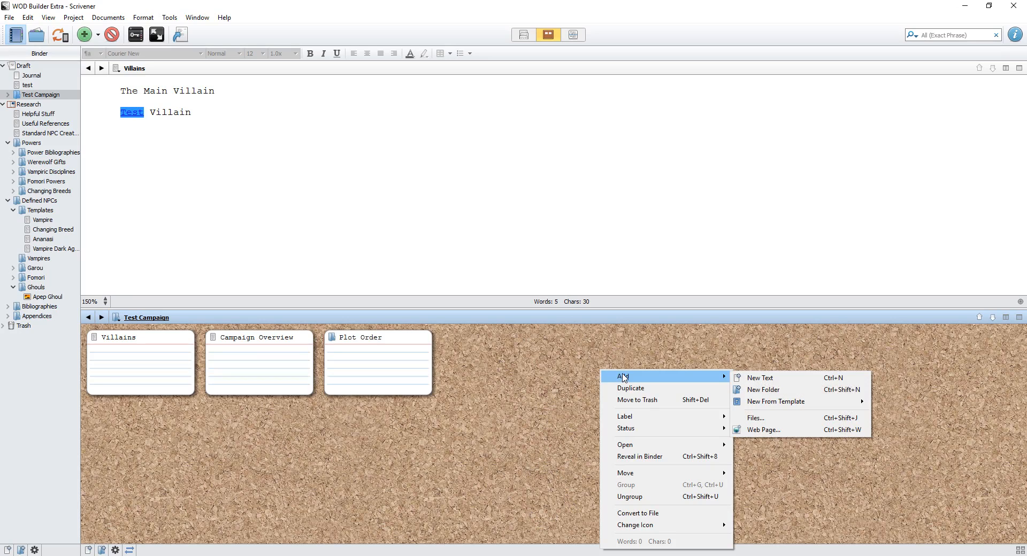
{"action": "left_click", "coordinate": [504, 403]}
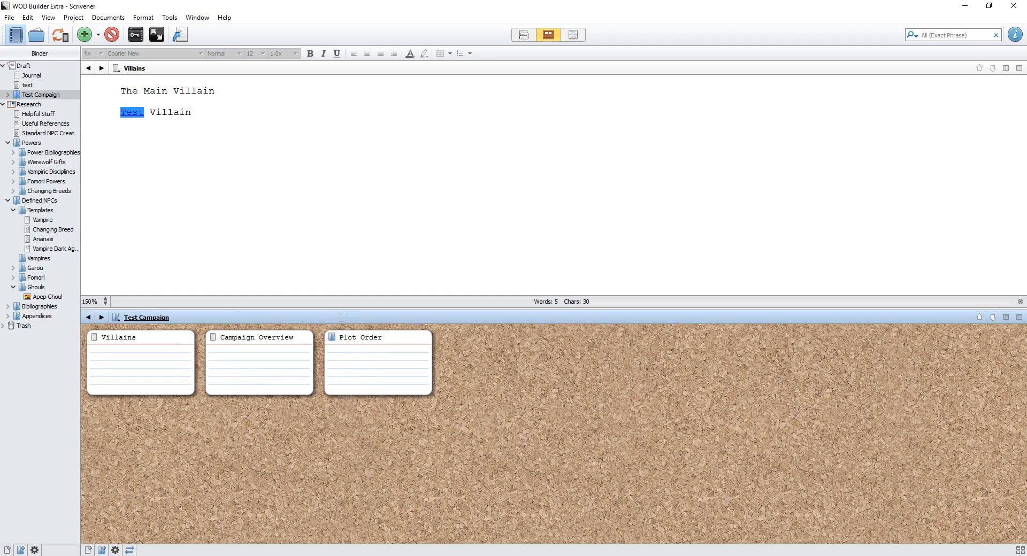
Open the Plot Order folder and add a new text card titled "Bank Robbery".
{"action": "double_click", "coordinate": [335, 342]}
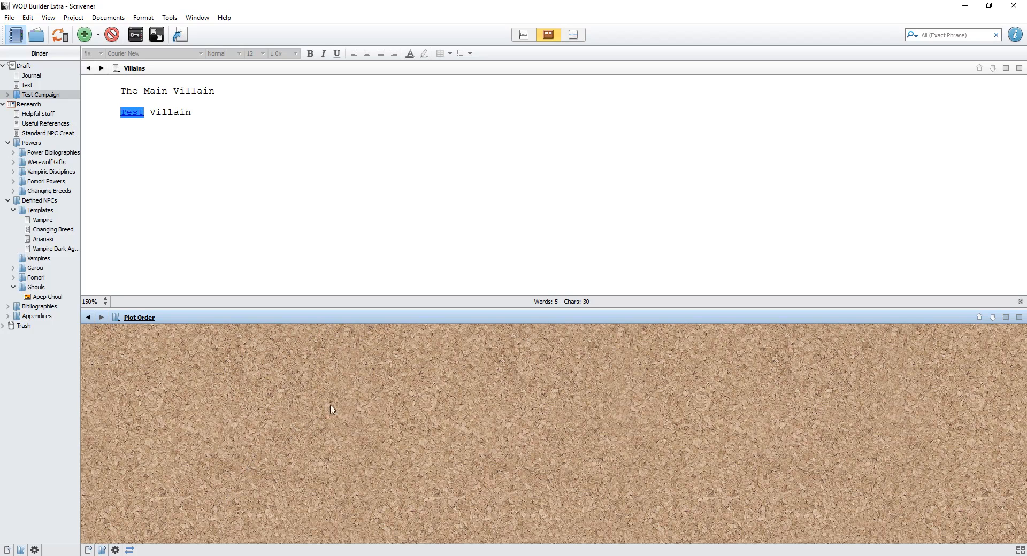
{"action": "right_click", "coordinate": [364, 380]}
{"action": "mouse_move", "coordinate": [380, 388]}
{"action": "left_click", "coordinate": [515, 387]}
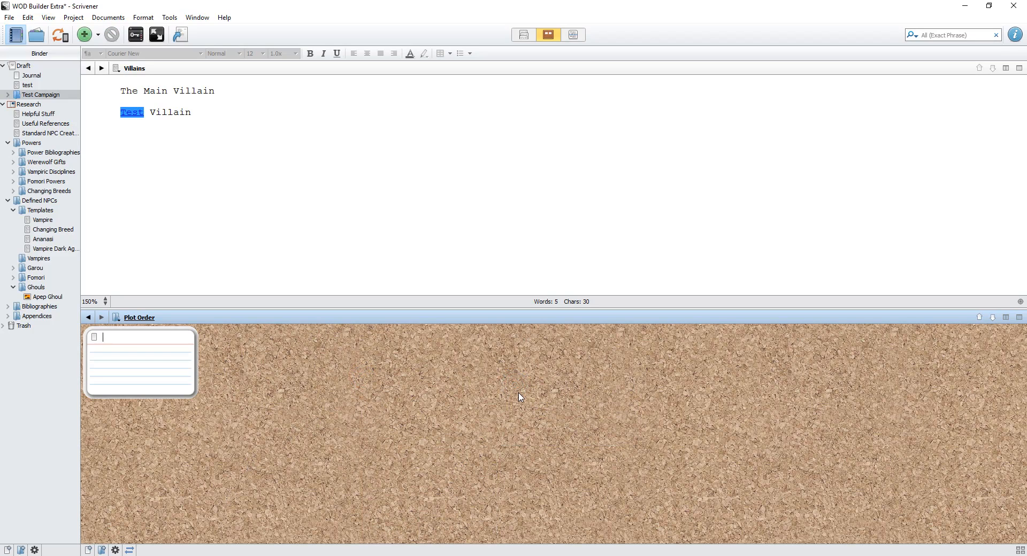
{"action": "type", "text": "Bank Robbery"}
{"action": "left_click", "coordinate": [353, 386]}
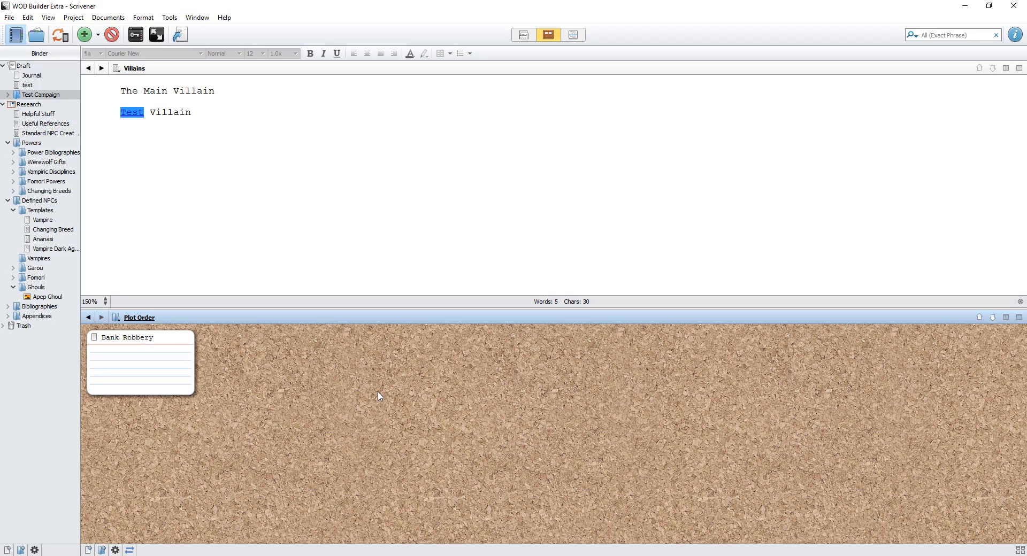
Add a second text card titled "Prologue" to the Plot Order folder.
{"action": "right_click", "coordinate": [400, 367]}
{"action": "mouse_move", "coordinate": [423, 369]}
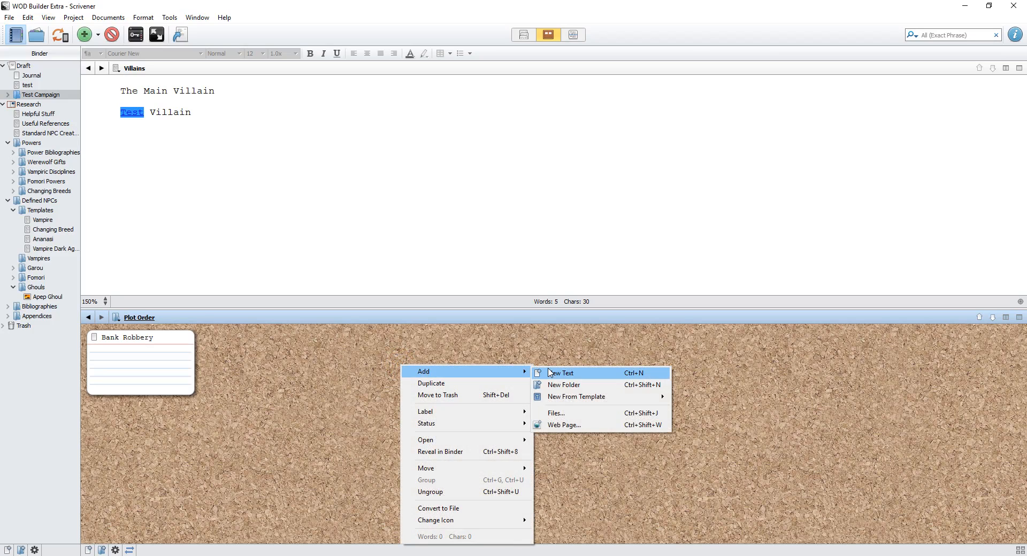
{"action": "left_click", "coordinate": [548, 370]}
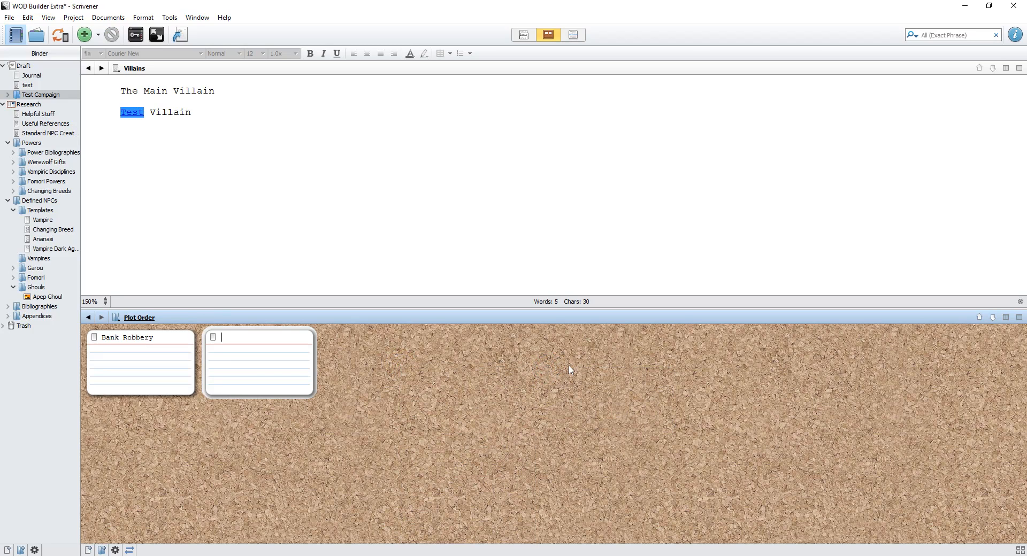
{"action": "type", "text": "Prologue"}
{"action": "left_click", "coordinate": [635, 427]}
{"action": "double_click", "coordinate": [232, 348]}
{"action": "type", "text": "The player's are at a"}
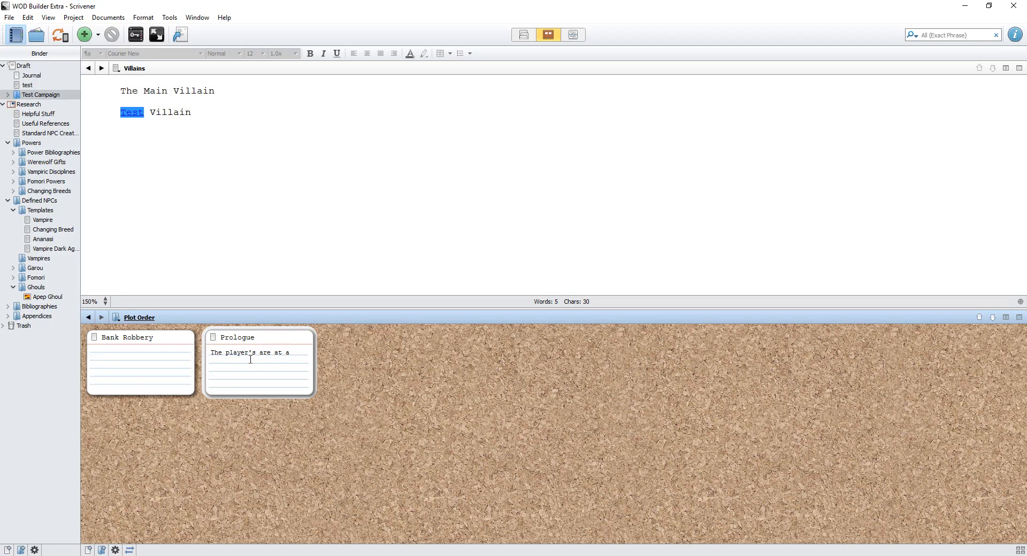
{"action": "key", "text": "ctrl+a"}
{"action": "key", "text": "BackSpace"}
{"action": "left_click", "coordinate": [419, 385]}
In Prologue, write "The players are at a place with their friend, and their friend has a bad disagreement with Test or otherwise does something that angers test.".
{"action": "double_click", "coordinate": [212, 338]}
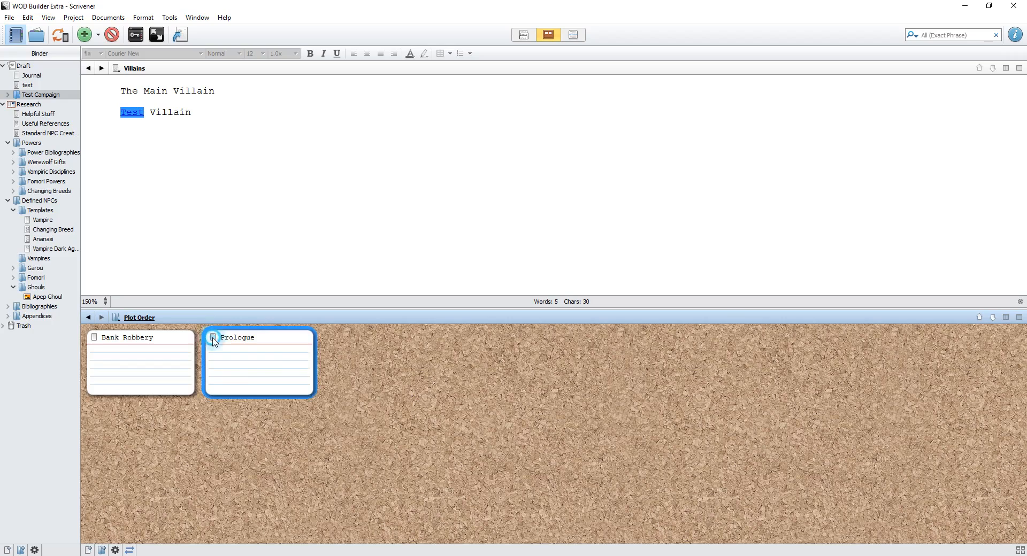
{"action": "type", "text": "The pla"}
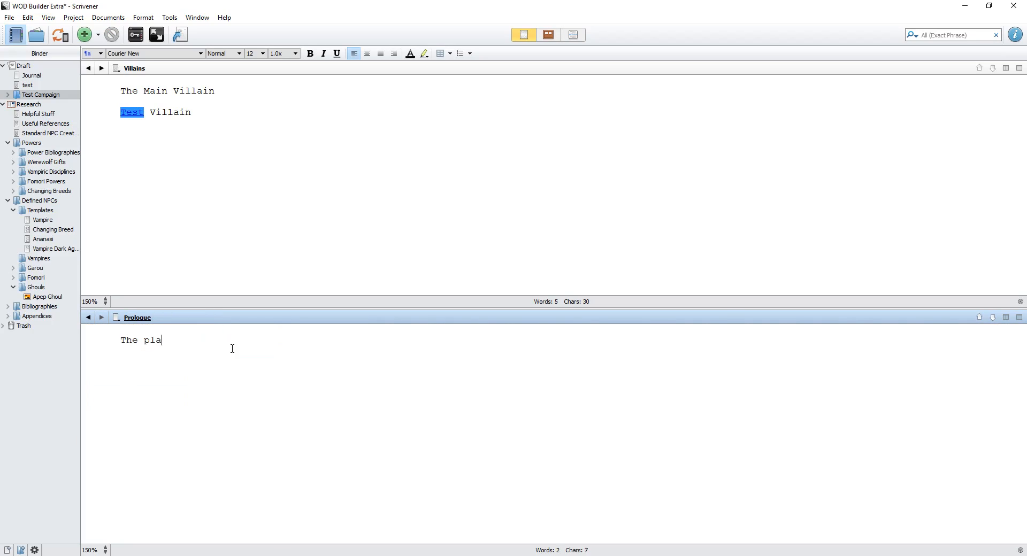
{"action": "type", "text": "yers are at a place with their friend, and the"}
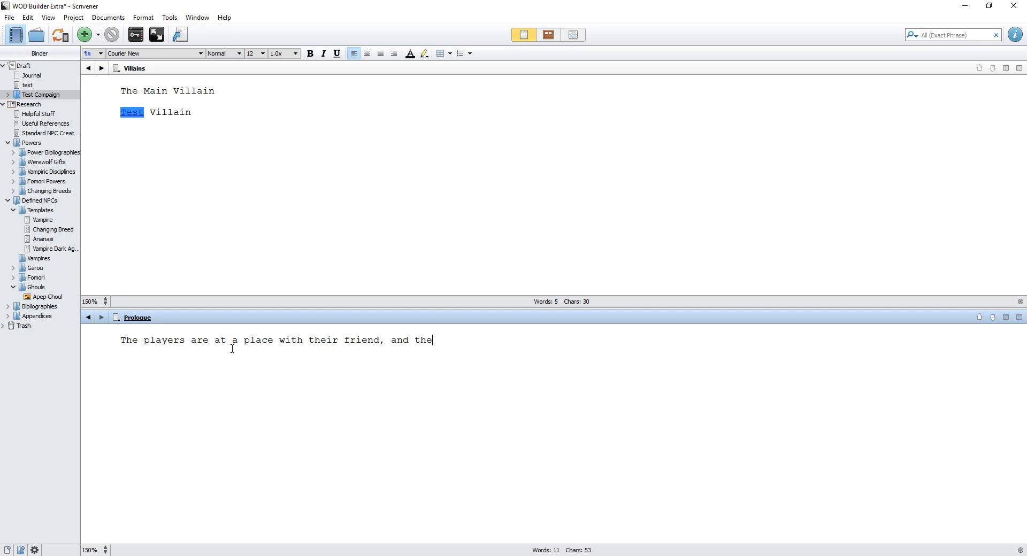
{"action": "type", "text": "ir friend has a bad disagreement with Test or otherwise does something that angers test."}
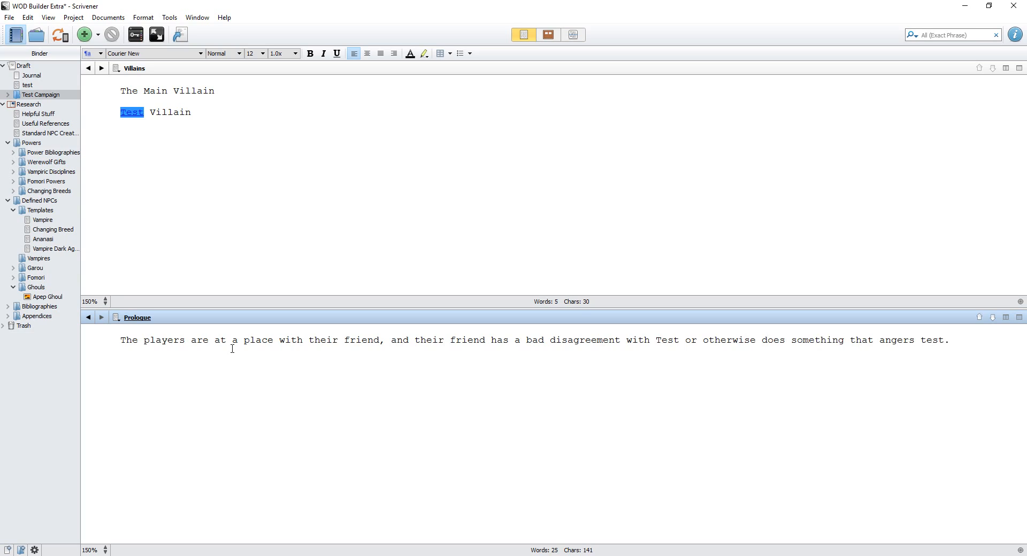
Turn the word "Test" in the Prologue sentence into a link like the one in the Villains document.
{"action": "left_click", "coordinate": [111, 156]}
{"action": "left_click_drag", "start_coordinate": [108, 114], "coordinate": [143, 116]}
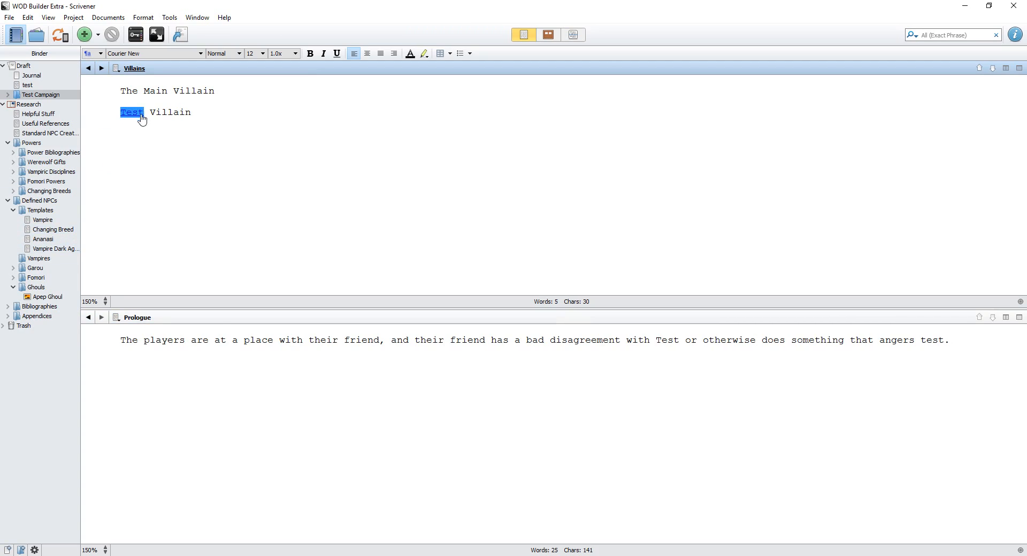
{"action": "left_click_drag", "start_coordinate": [656, 340], "coordinate": [680, 340]}
{"action": "key", "text": "ctrl+l"}
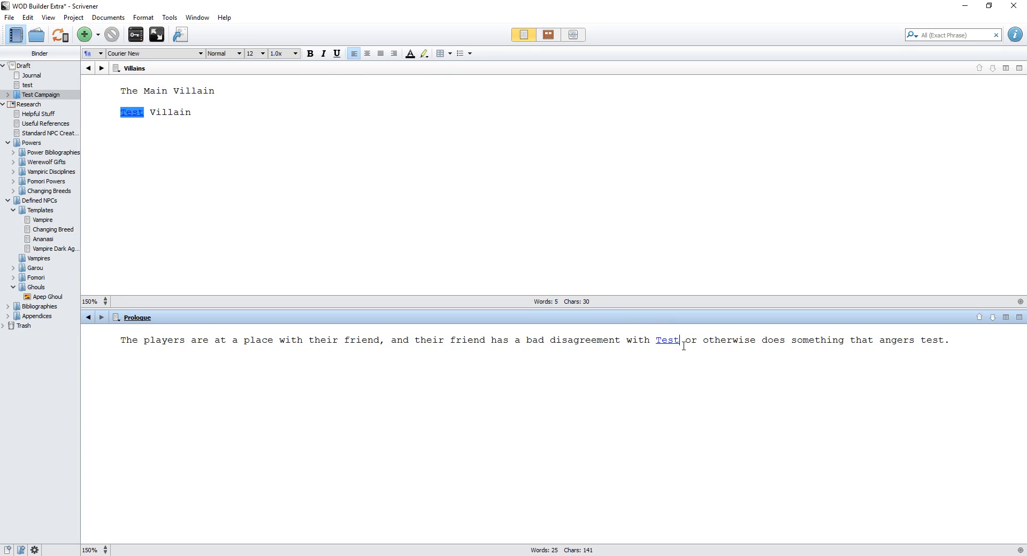
On the Plot Order corkboard, move Bank Robbery after Prologue and add a new text card titled "Searching for Clues".
{"action": "left_click", "coordinate": [88, 317]}
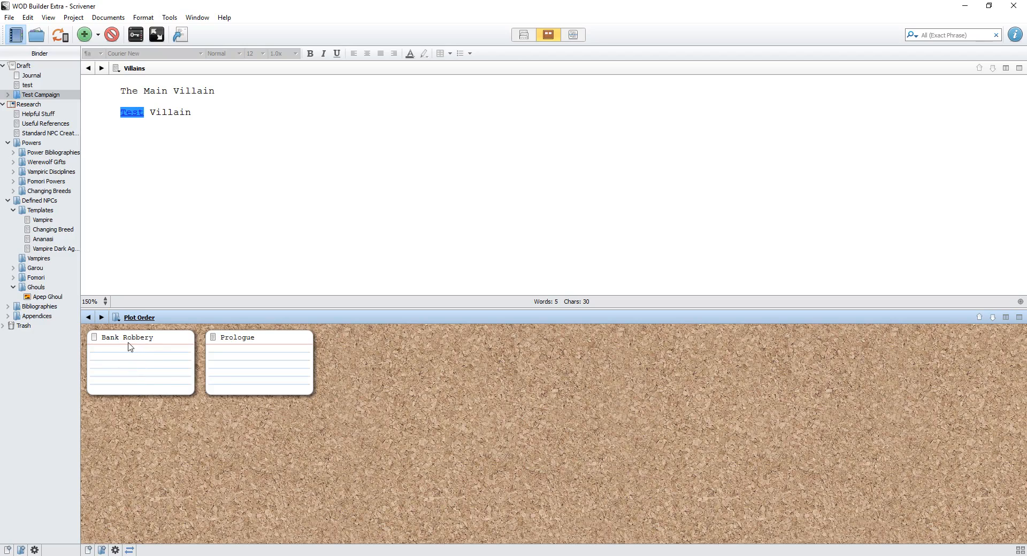
{"action": "left_click_drag", "start_coordinate": [123, 338], "coordinate": [393, 364]}
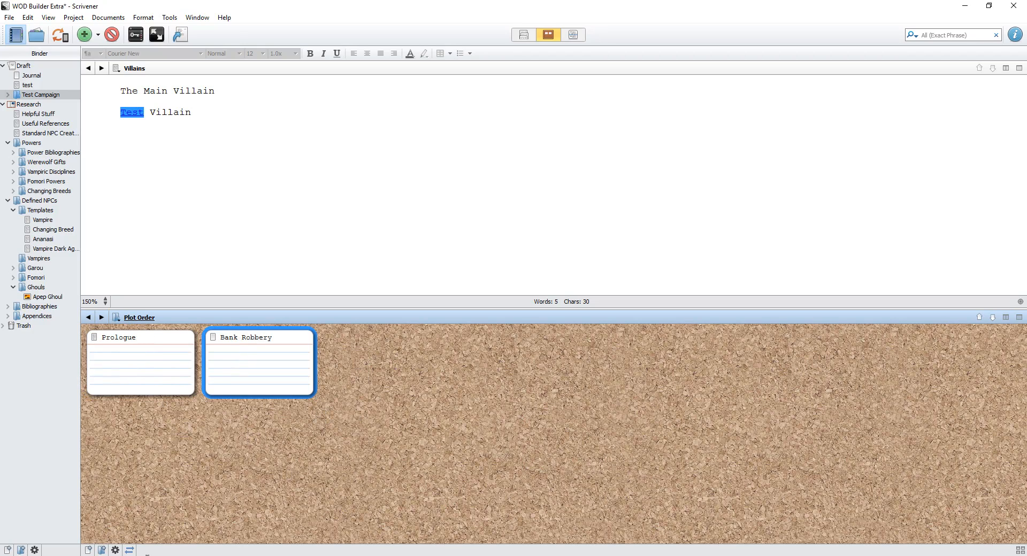
{"action": "left_click", "coordinate": [476, 431]}
{"action": "right_click", "coordinate": [481, 374]}
{"action": "mouse_move", "coordinate": [493, 380]}
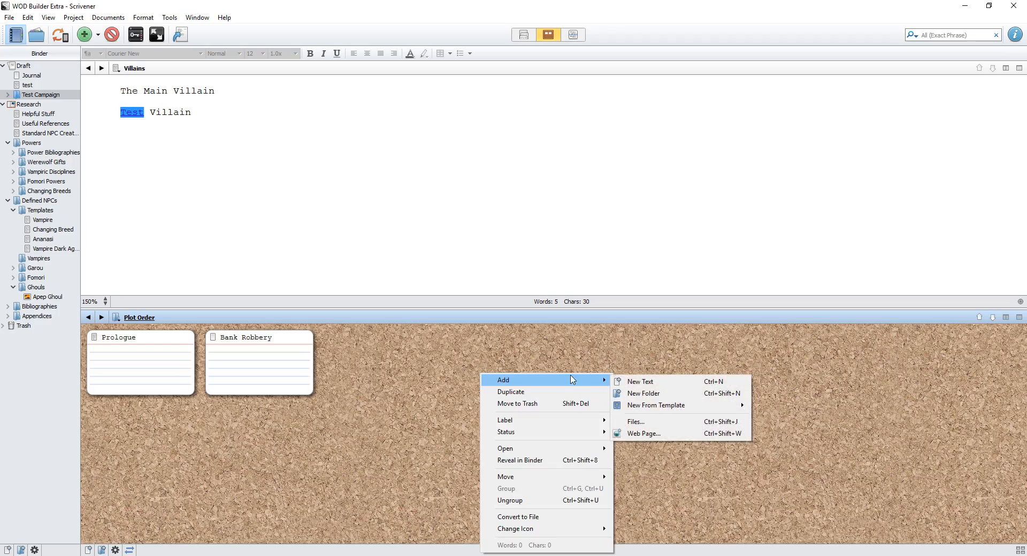
{"action": "left_click", "coordinate": [634, 386]}
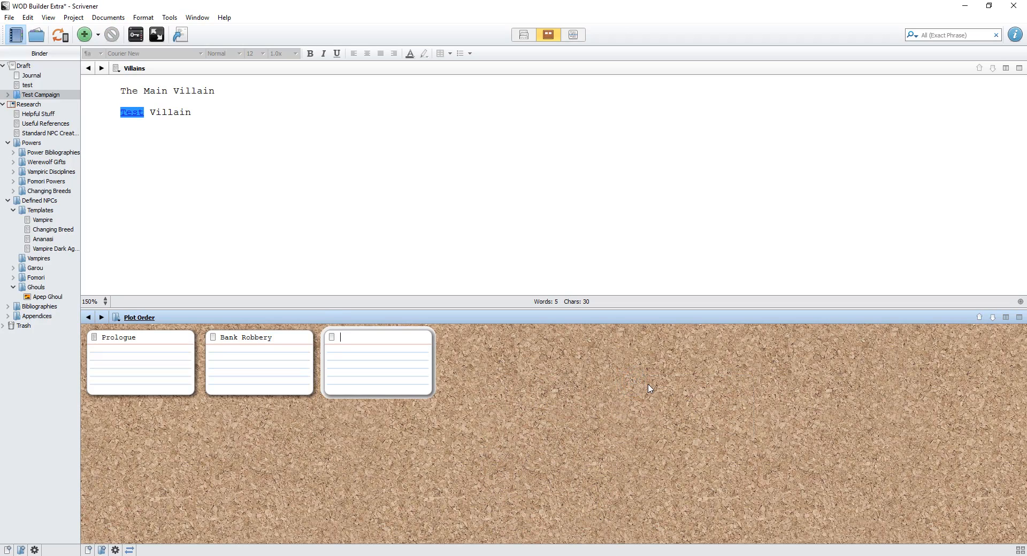
{"action": "type", "text": "Searching for Clues"}
{"action": "left_click", "coordinate": [694, 401]}
In Searching for Clues, write the bold headings "At the scene of the crime", "Word on the street" and "Mystical ESP", spaced apart.
{"action": "double_click", "coordinate": [331, 338]}
{"action": "type", "text": "At t"}
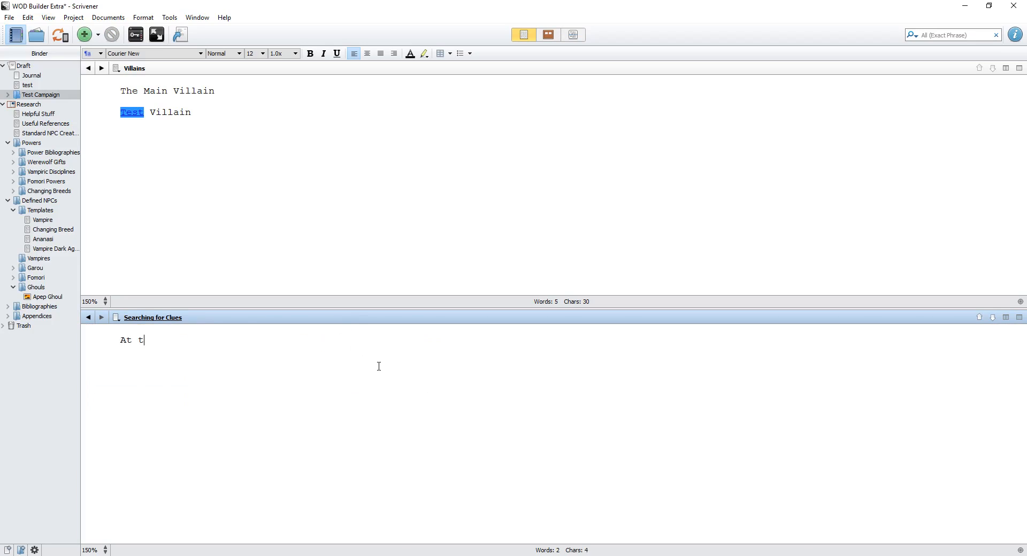
{"action": "type", "text": "he scene of the crime"}
{"action": "key", "text": "ctrl+a"}
{"action": "key", "text": "ctrl+b"}
{"action": "left_click", "coordinate": [376, 370]}
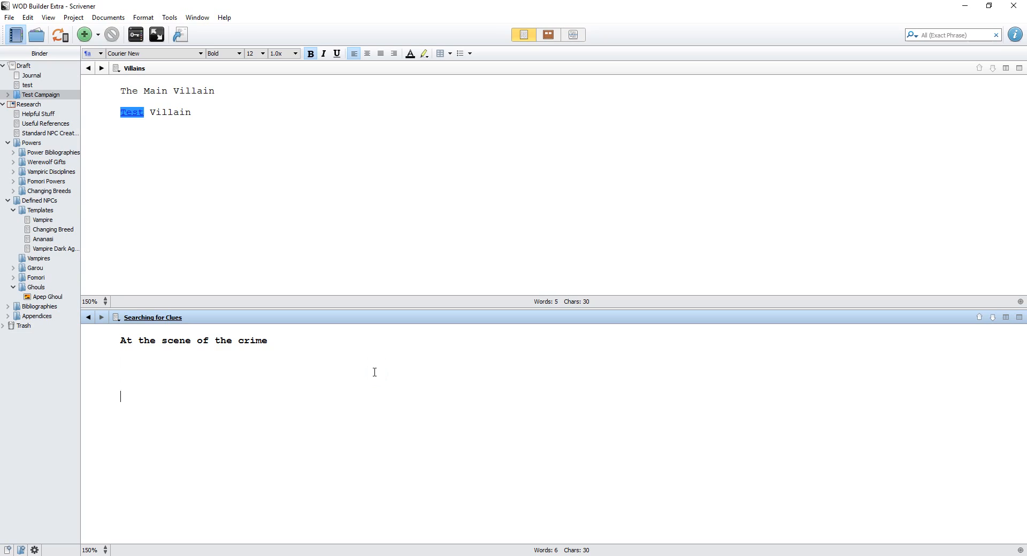
{"action": "type", "text": "Word on the street"}
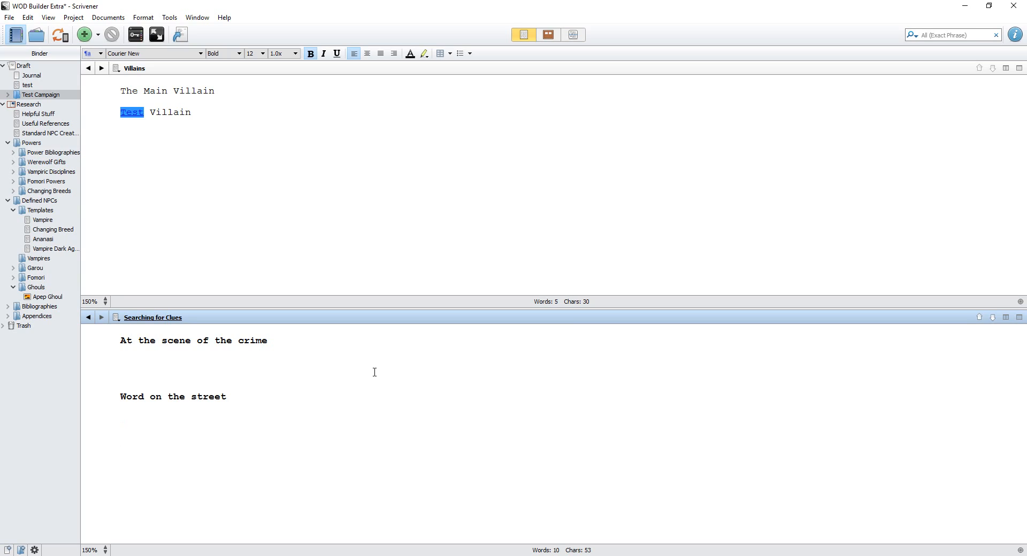
{"action": "type", "text": "Mystical ESP"}
{"action": "left_click", "coordinate": [138, 365]}
Return to the Plot Order corkboard and add a new text card titled "Test's Henchmen".
{"action": "left_click", "coordinate": [89, 317]}
{"action": "left_click", "coordinate": [573, 382]}
{"action": "right_click", "coordinate": [572, 382]}
{"action": "mouse_move", "coordinate": [615, 387]}
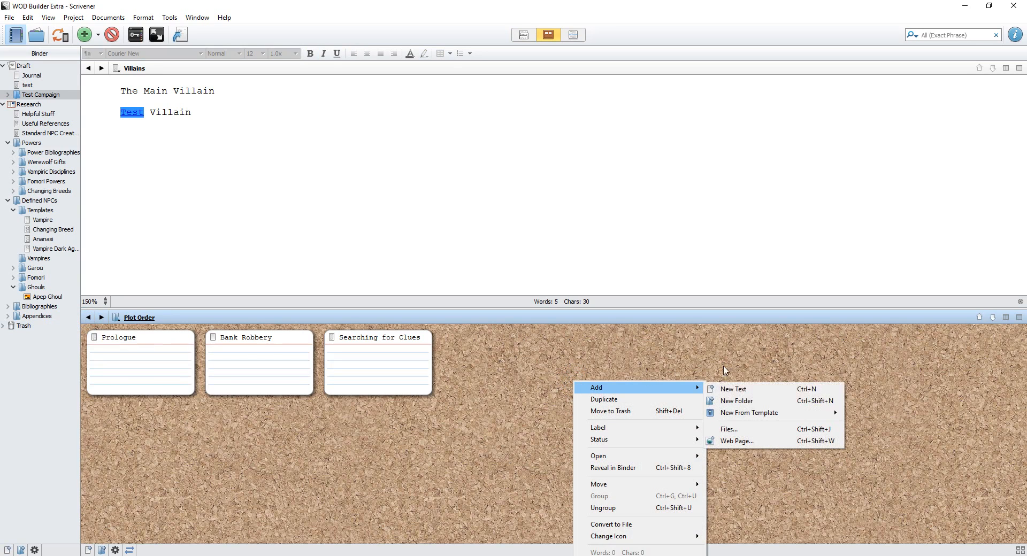
{"action": "left_click", "coordinate": [737, 389]}
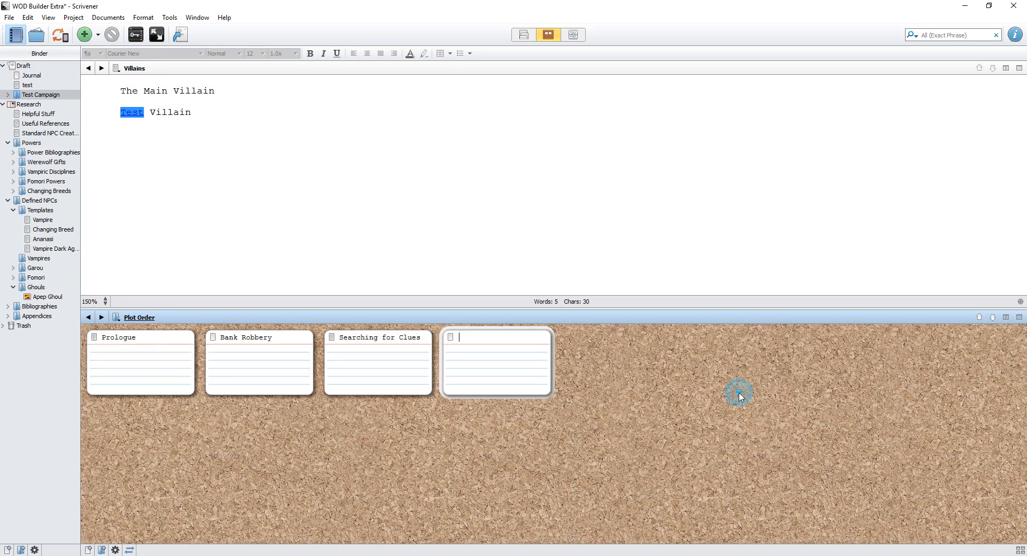
{"action": "type", "text": "Test's Henchmen"}
{"action": "left_click", "coordinate": [663, 407]}
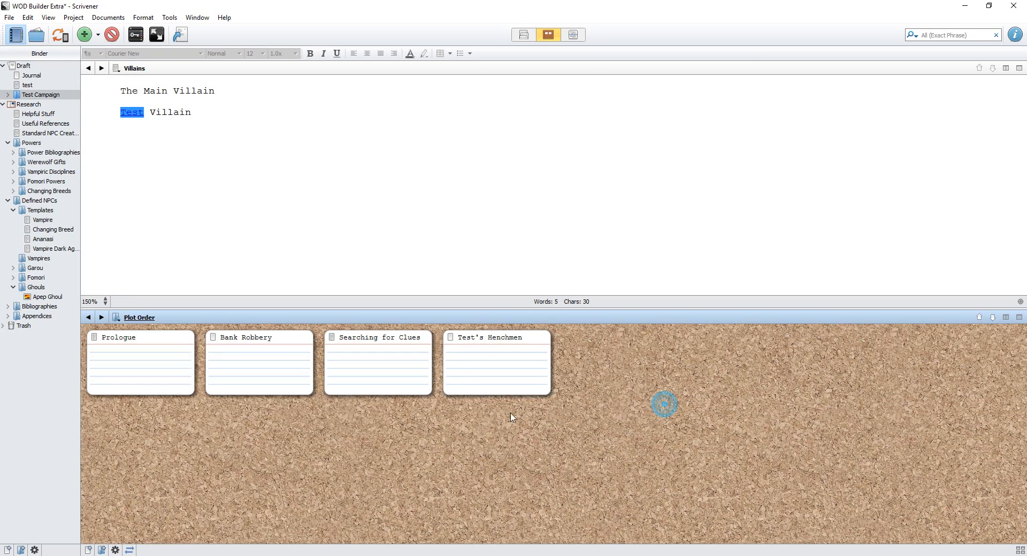
Add the line "Henchmen Villains" below "Test Villain" in the Villains document and select the word "Henchmen".
{"action": "left_click", "coordinate": [274, 149]}
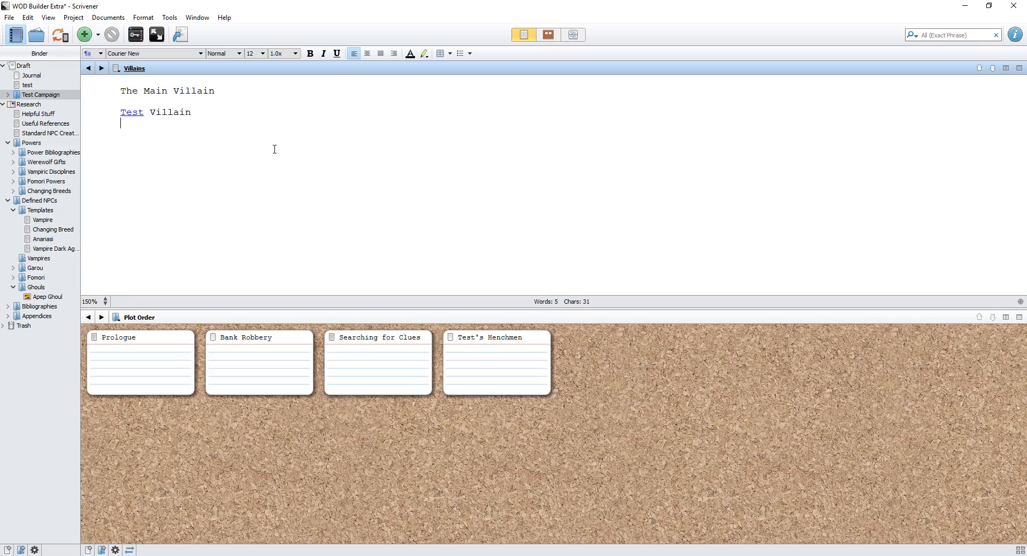
{"action": "type", "text": "Henchmen Villains"}
{"action": "left_click", "coordinate": [26, 85]}
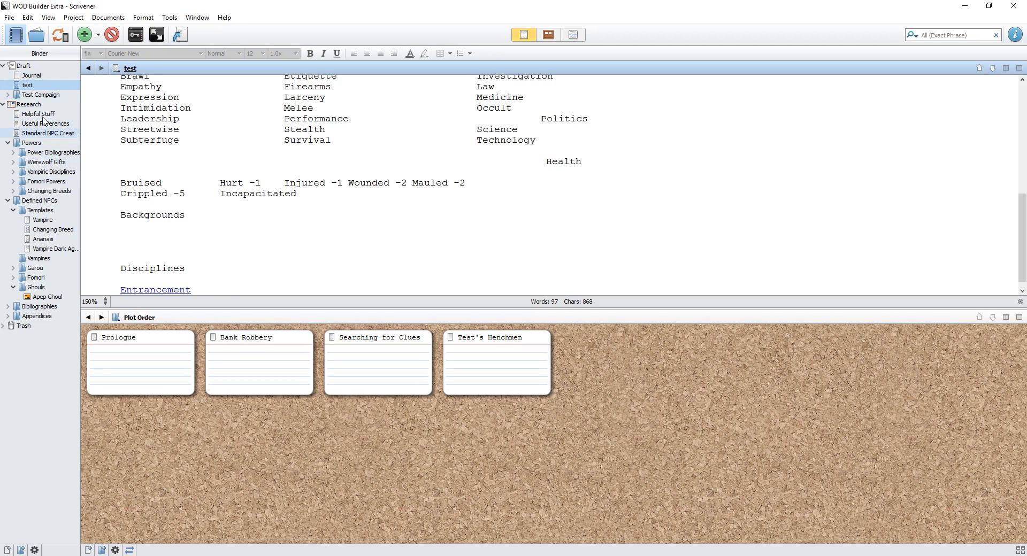
{"action": "left_click", "coordinate": [88, 68]}
{"action": "left_click_drag", "start_coordinate": [122, 133], "coordinate": [173, 137]}
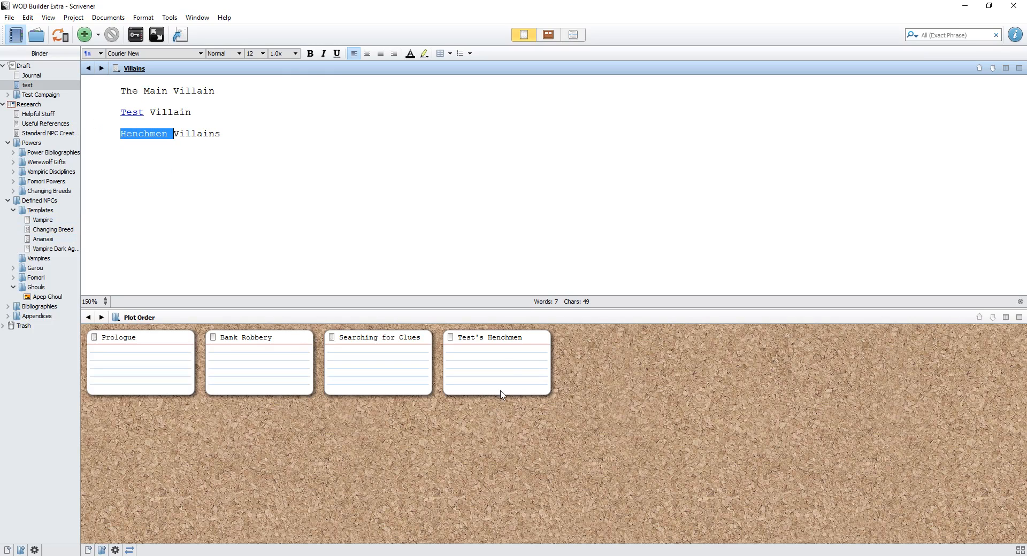
In Test's Henchmen, write "At this point, the players are ambushed and have to fight off some baddies…" and save the project.
{"action": "double_click", "coordinate": [454, 339]}
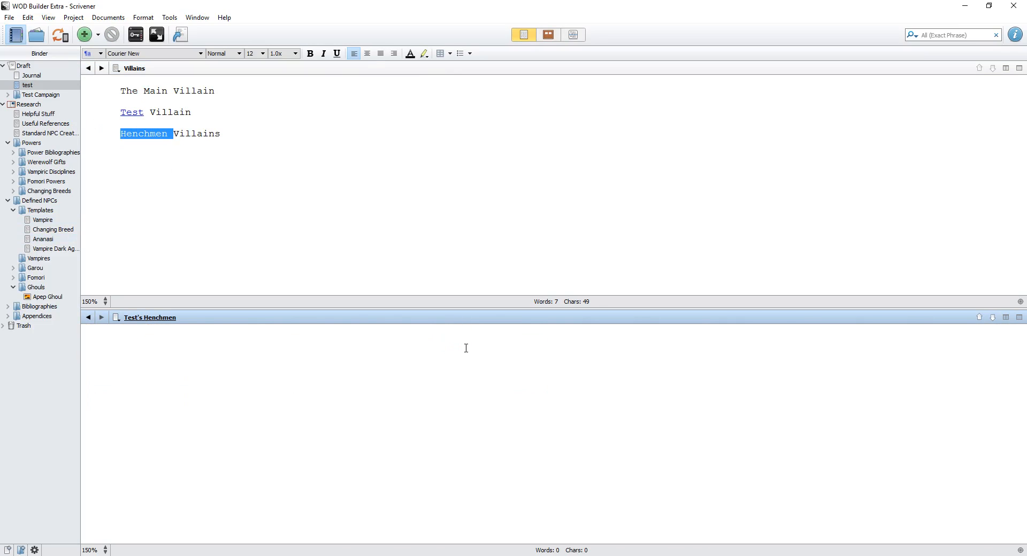
{"action": "type", "text": "At this point, the players are ambushed a"}
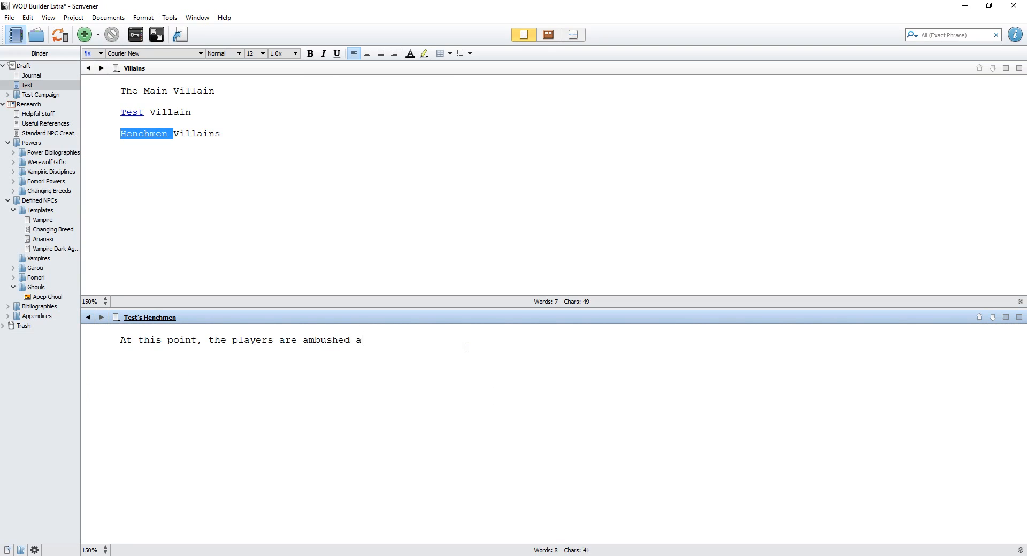
{"action": "type", "text": "nd have to fight off so"}
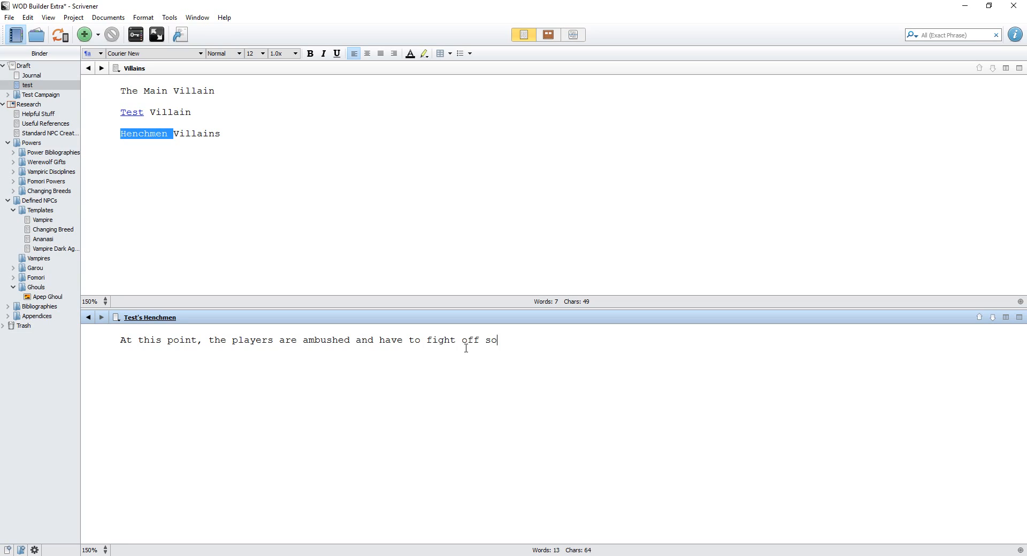
{"action": "type", "text": "me baddies."}
{"action": "key", "text": "ctrl+s"}
{"action": "key", "text": "ctrl+s"}
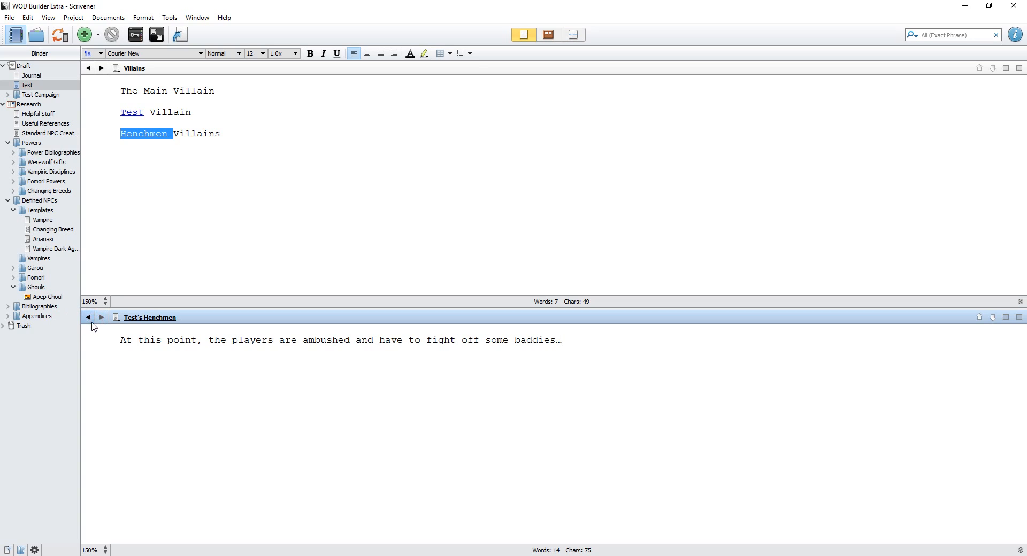
Add a text card titled "Finale" to the Plot Order folder and write "What/Where/How?" in it.
{"action": "left_click", "coordinate": [88, 317]}
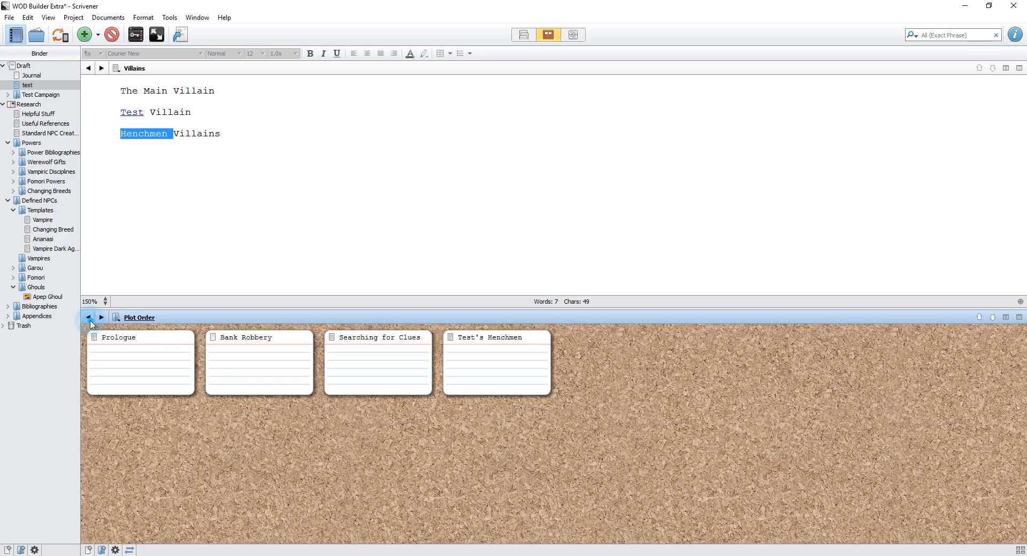
{"action": "right_click", "coordinate": [634, 376]}
{"action": "mouse_move", "coordinate": [645, 380]}
{"action": "left_click", "coordinate": [803, 382]}
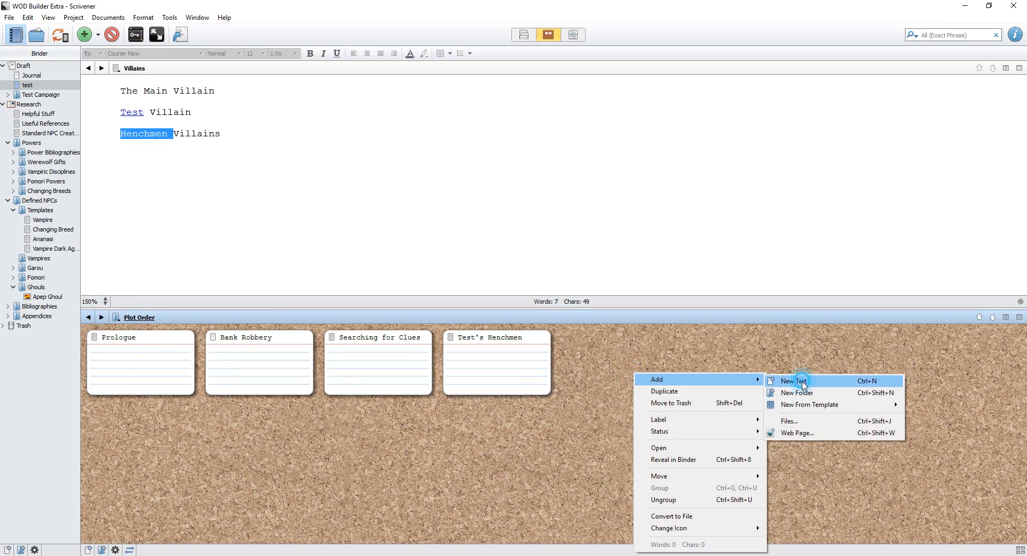
{"action": "type", "text": "Finale"}
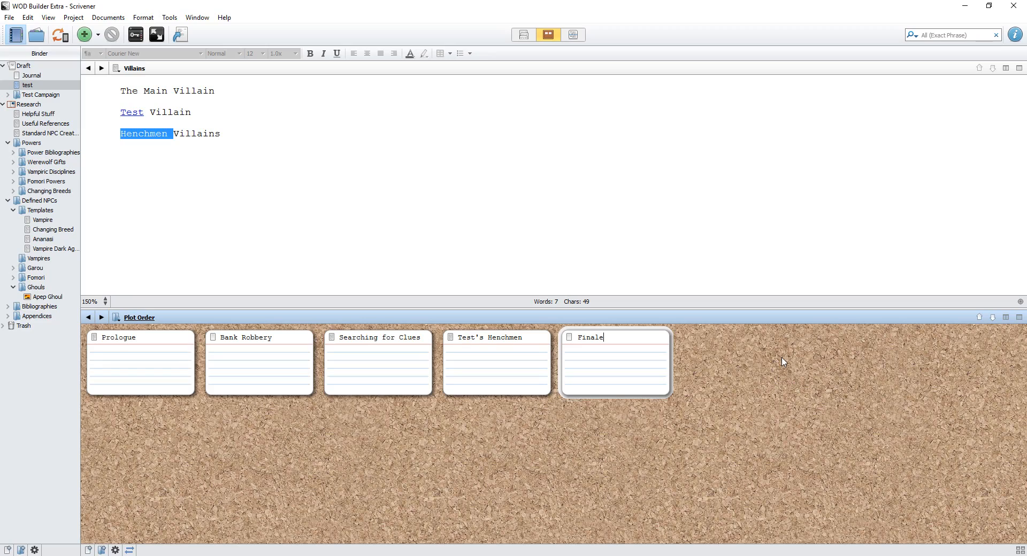
{"action": "double_click", "coordinate": [572, 336]}
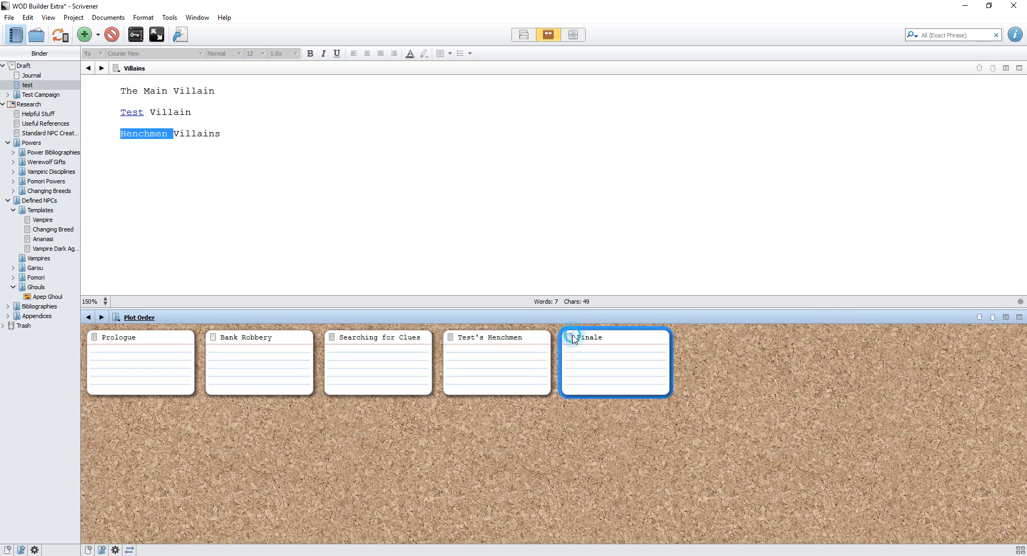
{"action": "type", "text": "What/Where/How?"}
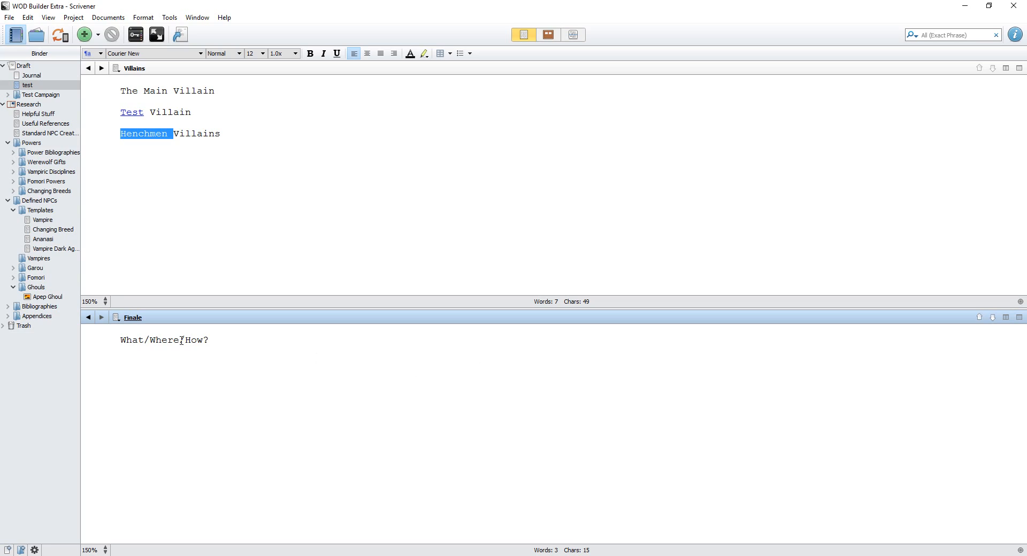
Add a Plot Order text card titled "Scene to explain finale clue" and place it between Searching for Clues and Test's Henchmen.
{"action": "left_click", "coordinate": [89, 317]}
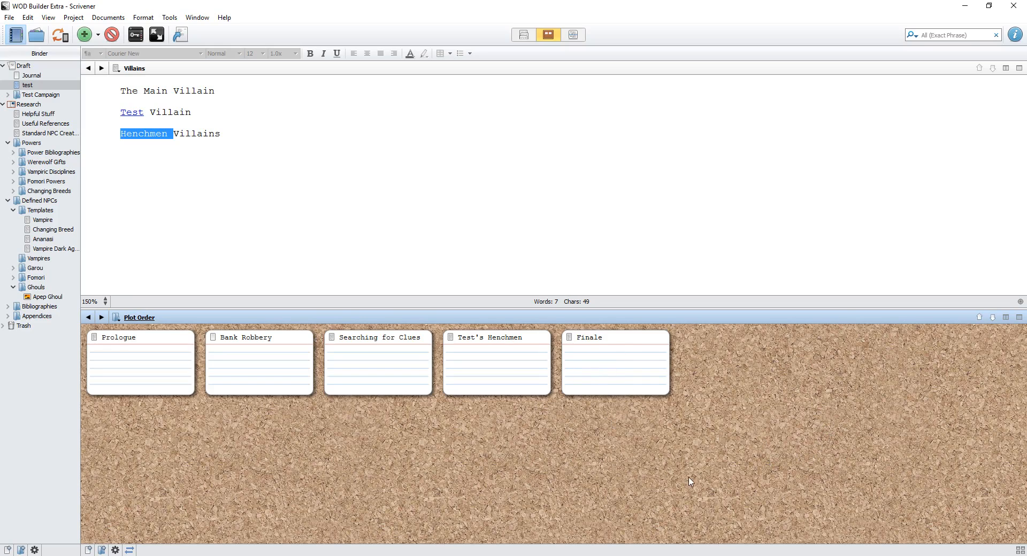
{"action": "right_click", "coordinate": [704, 458]}
{"action": "mouse_move", "coordinate": [728, 284]}
{"action": "left_click", "coordinate": [874, 290]}
{"action": "type", "text": "Scene"}
{"action": "type", "text": " to explain"}
{"action": "type", "text": " finale clue"}
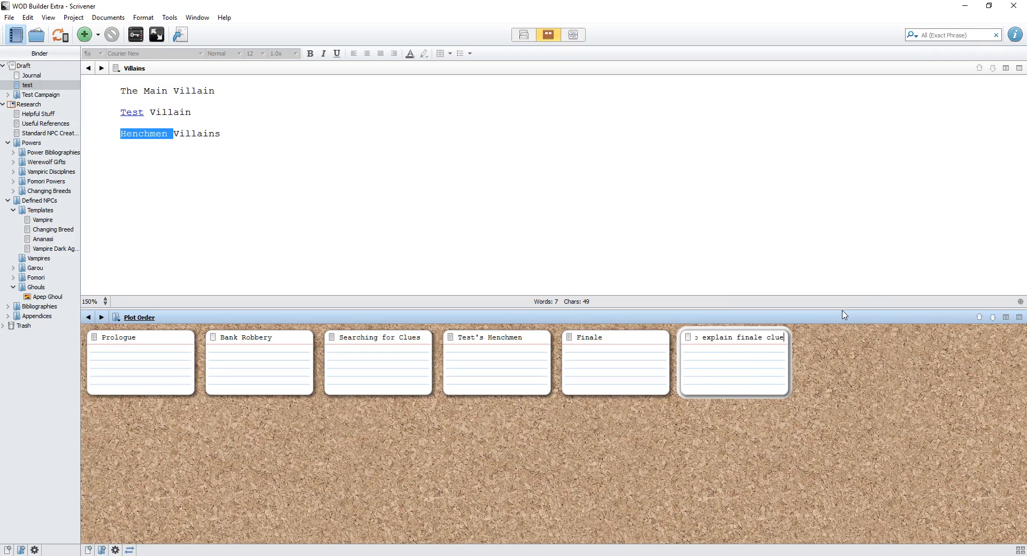
{"action": "left_click", "coordinate": [578, 481]}
{"action": "left_click", "coordinate": [710, 340]}
{"action": "left_click_drag", "start_coordinate": [709, 340], "coordinate": [401, 367]}
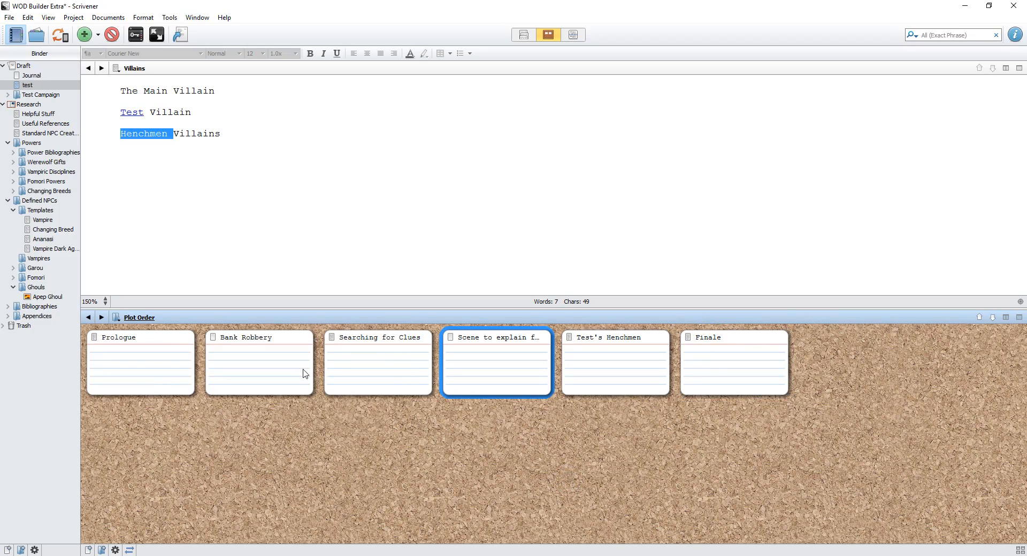
Review the Searching for Clues text, try placing Bank Robbery after that card, and restore the previous card order.
{"action": "double_click", "coordinate": [331, 336]}
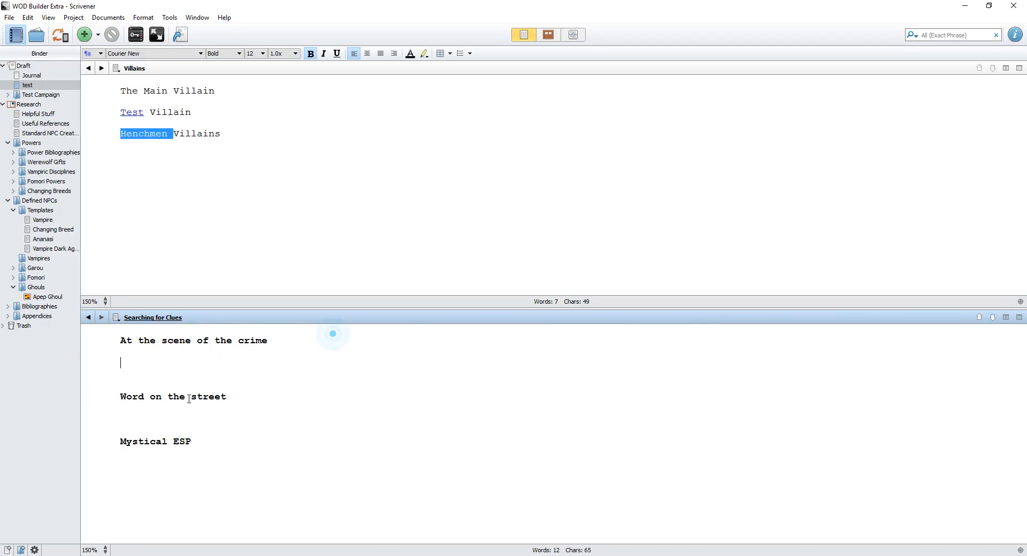
{"action": "left_click", "coordinate": [88, 317]}
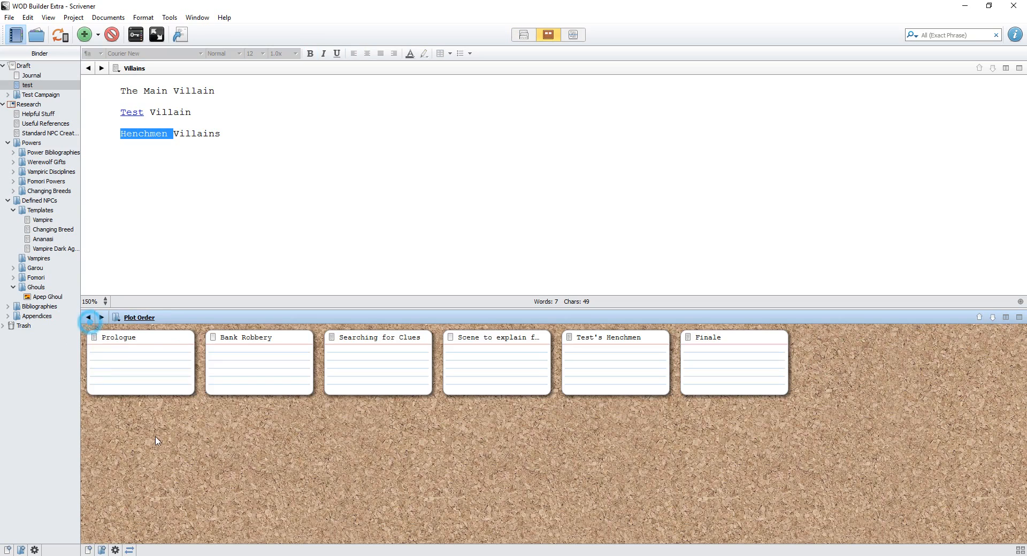
{"action": "left_click_drag", "start_coordinate": [244, 350], "coordinate": [381, 350]}
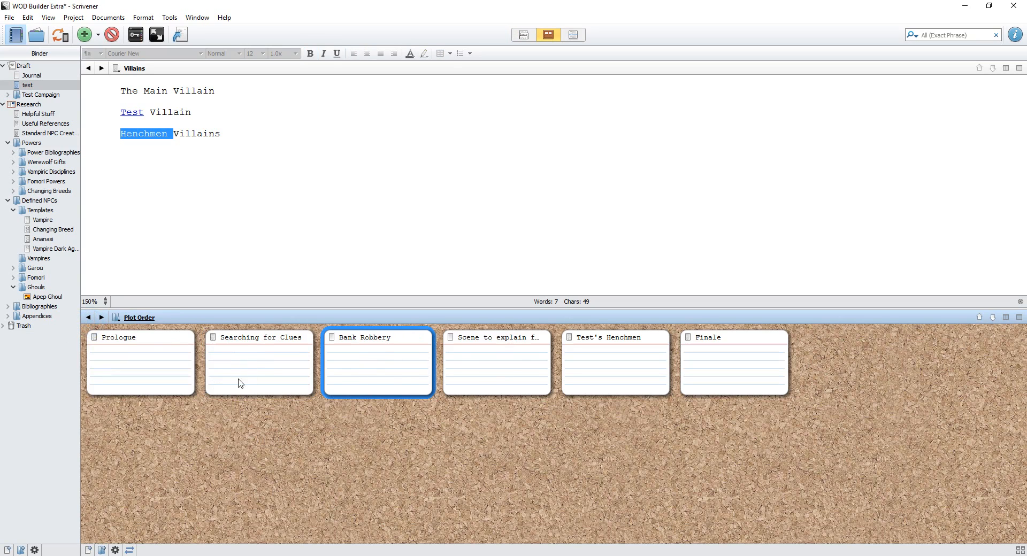
{"action": "left_click", "coordinate": [269, 340]}
{"action": "left_click_drag", "start_coordinate": [284, 376], "coordinate": [381, 358]}
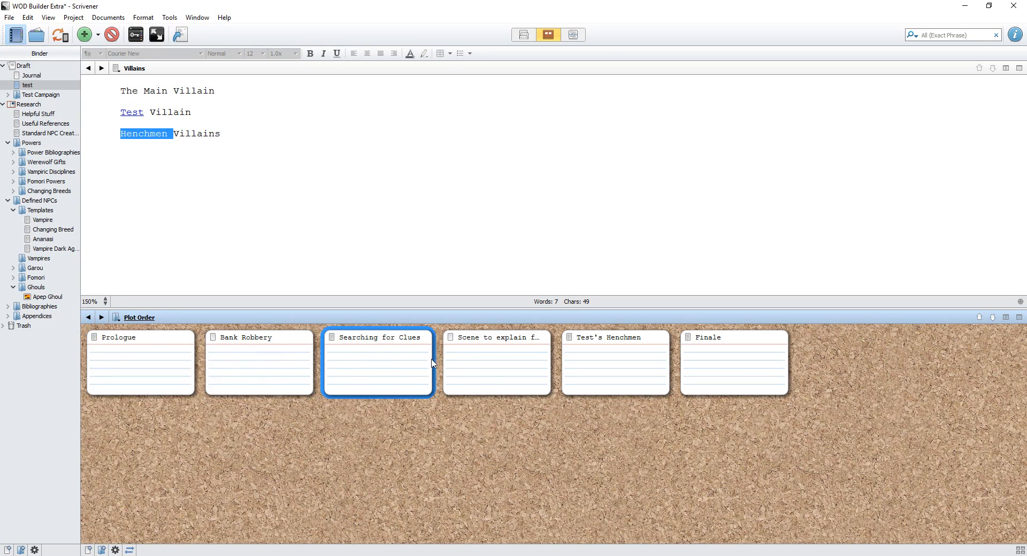
Move the Test's Henchmen card between Bank Robbery and Searching for Clues.
{"action": "left_click", "coordinate": [635, 349]}
{"action": "left_click_drag", "start_coordinate": [630, 370], "coordinate": [353, 369]}
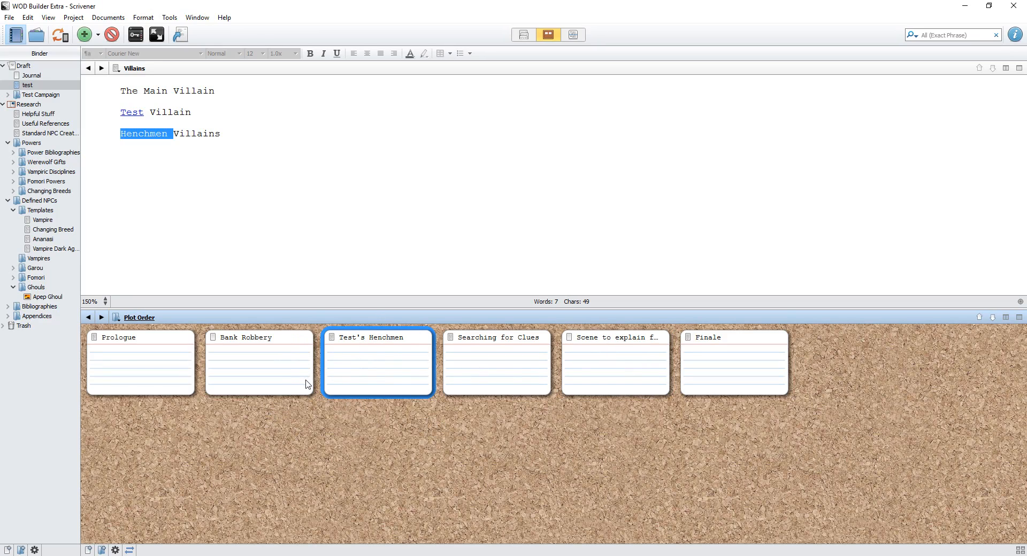
Duplicate the Test's Henchmen card and place the copy directly before Finale.
{"action": "right_click", "coordinate": [398, 359]}
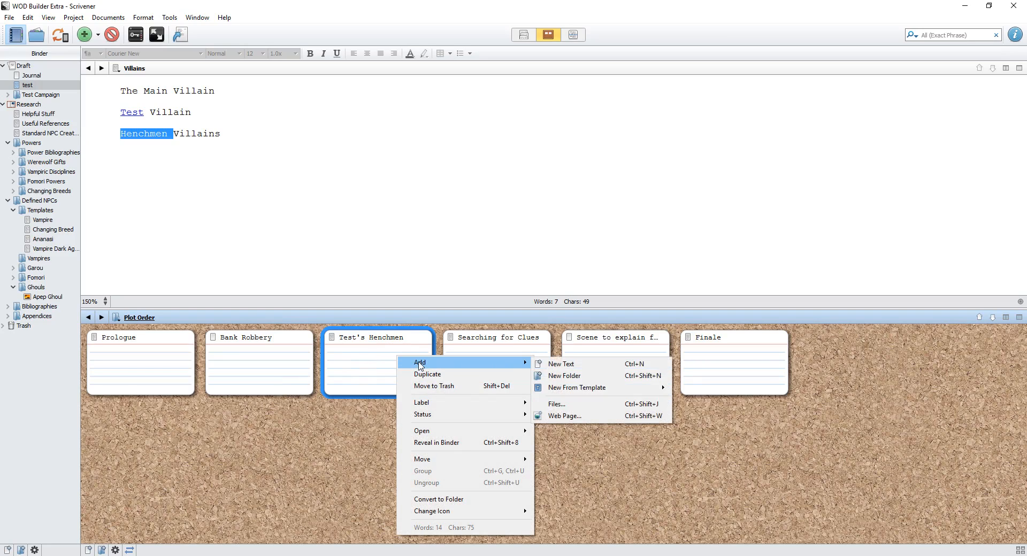
{"action": "left_click", "coordinate": [422, 383]}
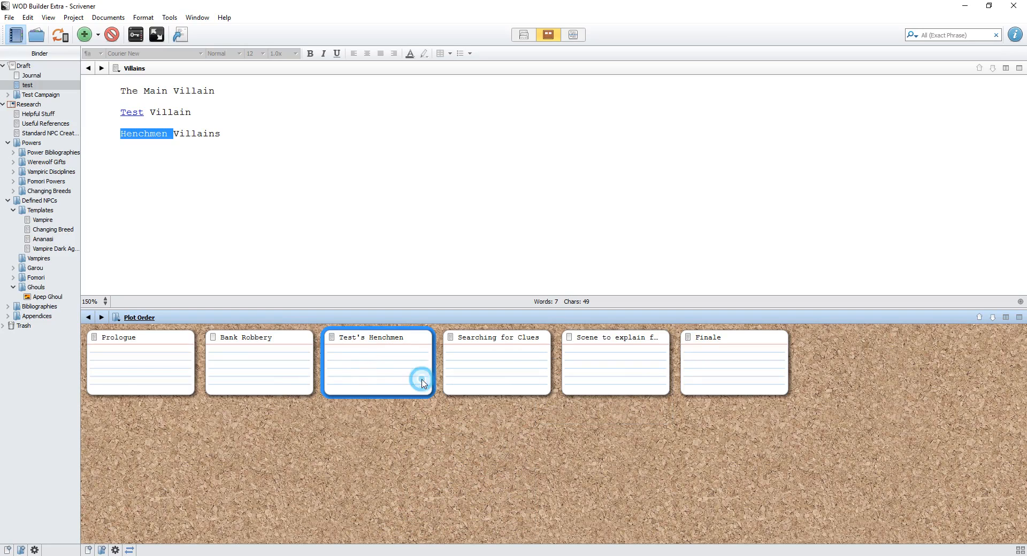
{"action": "left_click", "coordinate": [394, 423]}
{"action": "left_click_drag", "start_coordinate": [491, 366], "coordinate": [792, 375]}
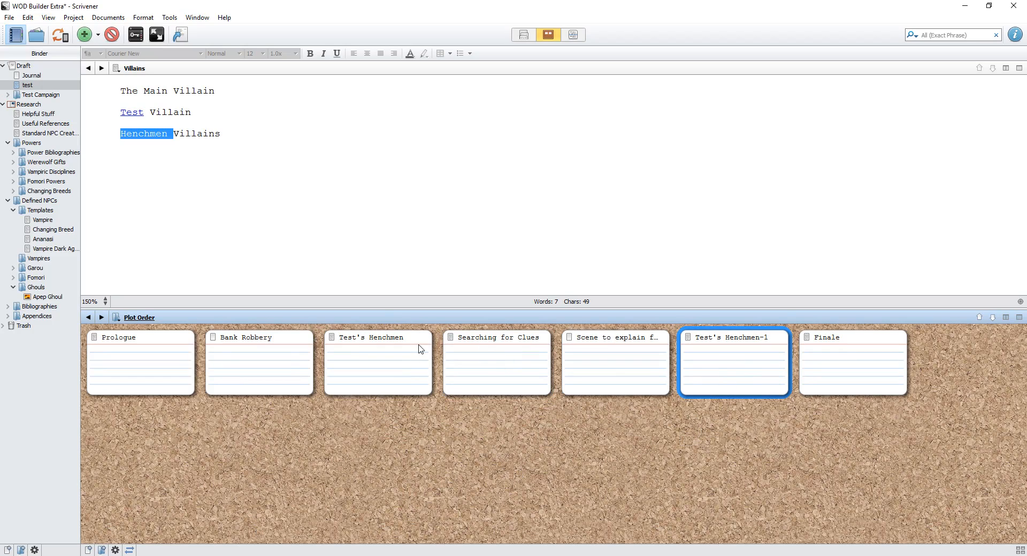
Add "They are better armed this time. They have guns instead of nails in the end of boards" to Test's Henchmen-1, and return to Plot Order.
{"action": "double_click", "coordinate": [689, 337]}
{"action": "left_click", "coordinate": [641, 362]}
{"action": "key", "text": "Return"}
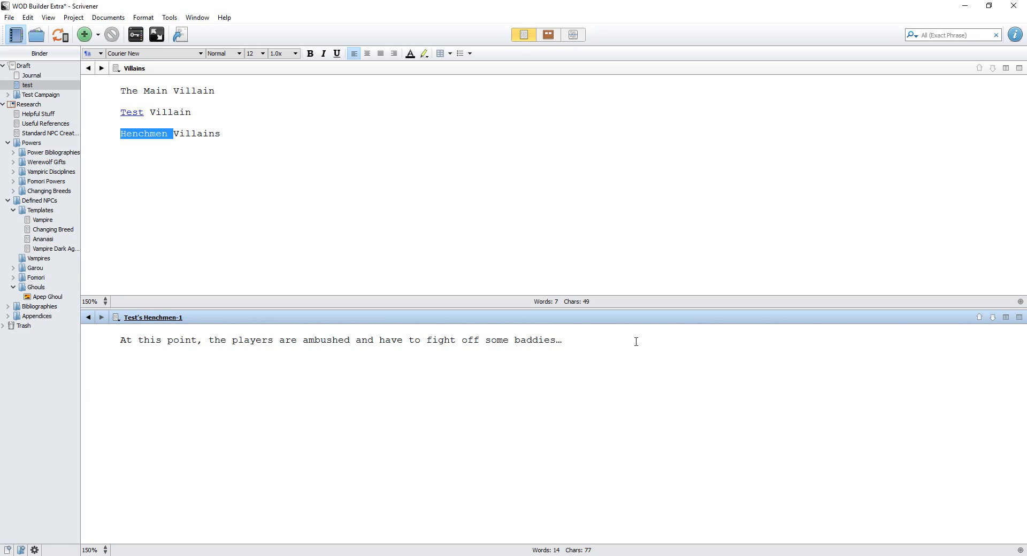
{"action": "type", "text": "They are better armed this ti"}
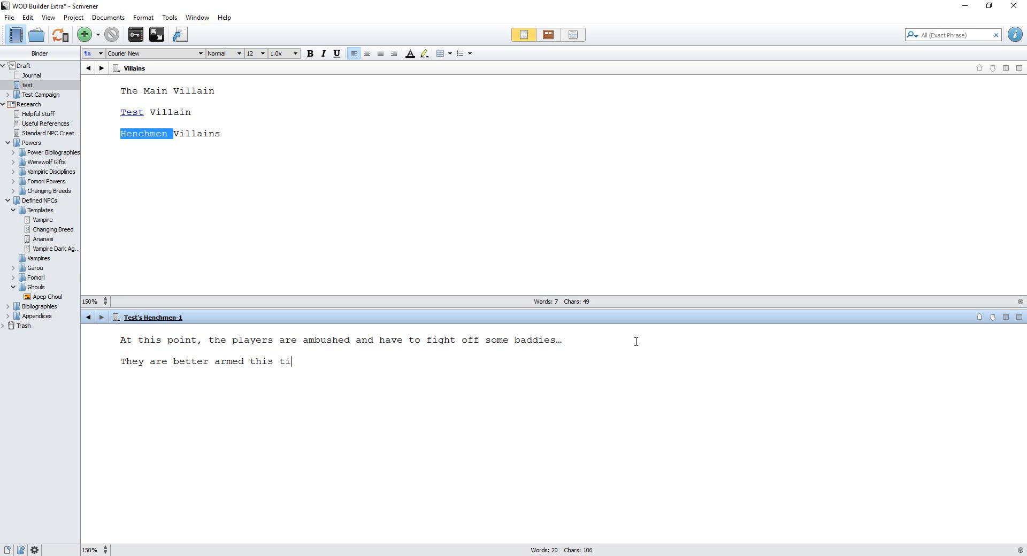
{"action": "type", "text": "me.  They have guns instead of nai"}
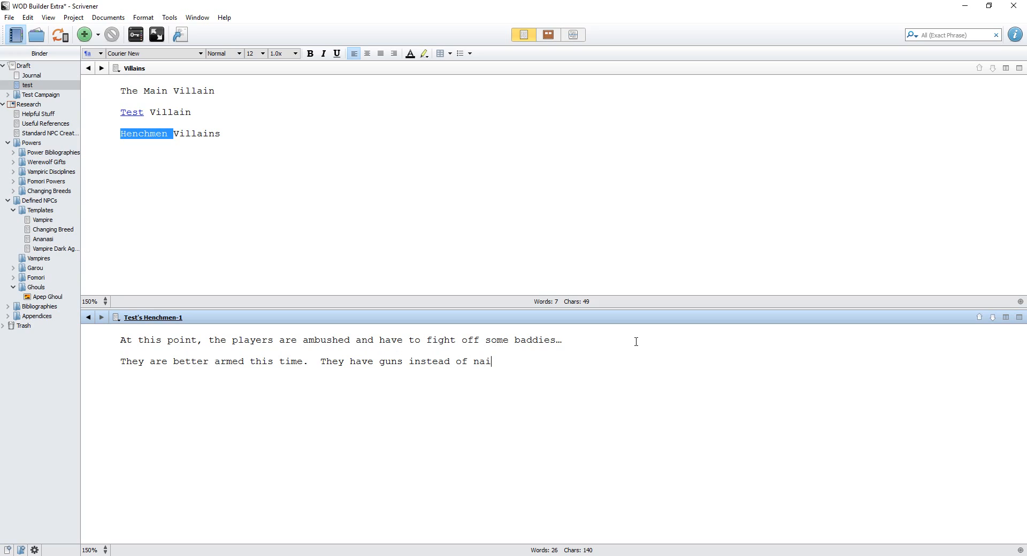
{"action": "type", "text": "ls in the end of boards"}
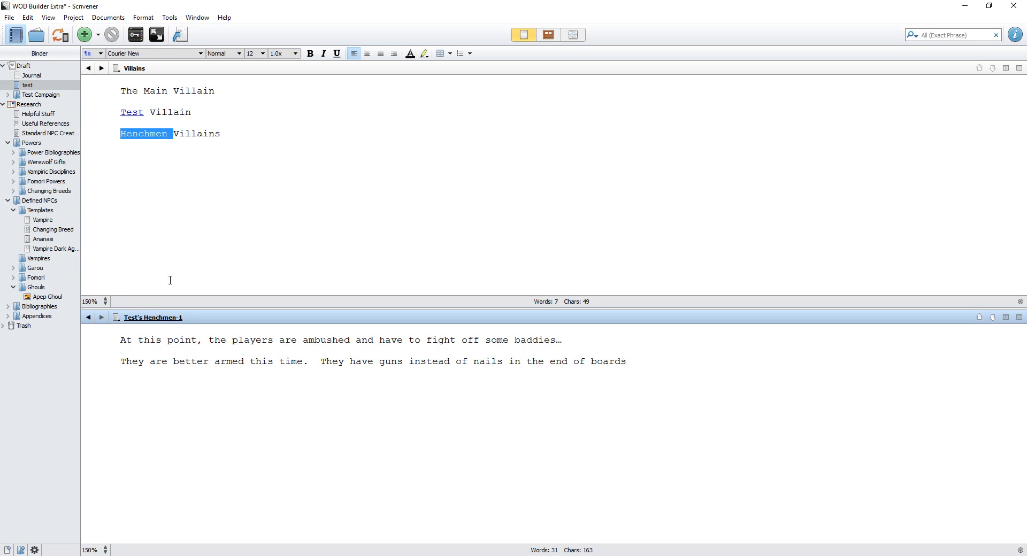
{"action": "left_click", "coordinate": [88, 317]}
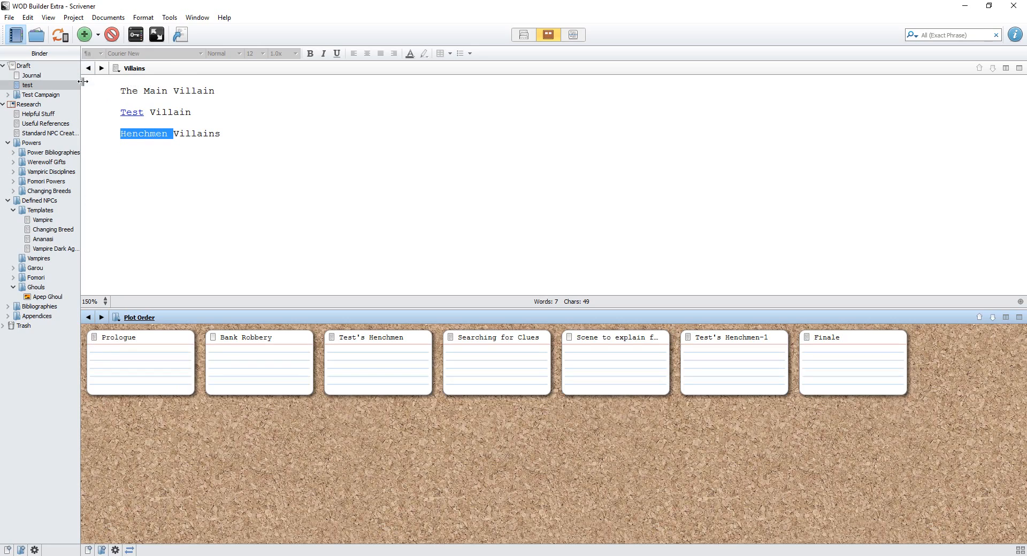
Open the Campaign Overview in Test Campaign and add a "Prologue" line below the villain sentence.
{"action": "left_click", "coordinate": [333, 202]}
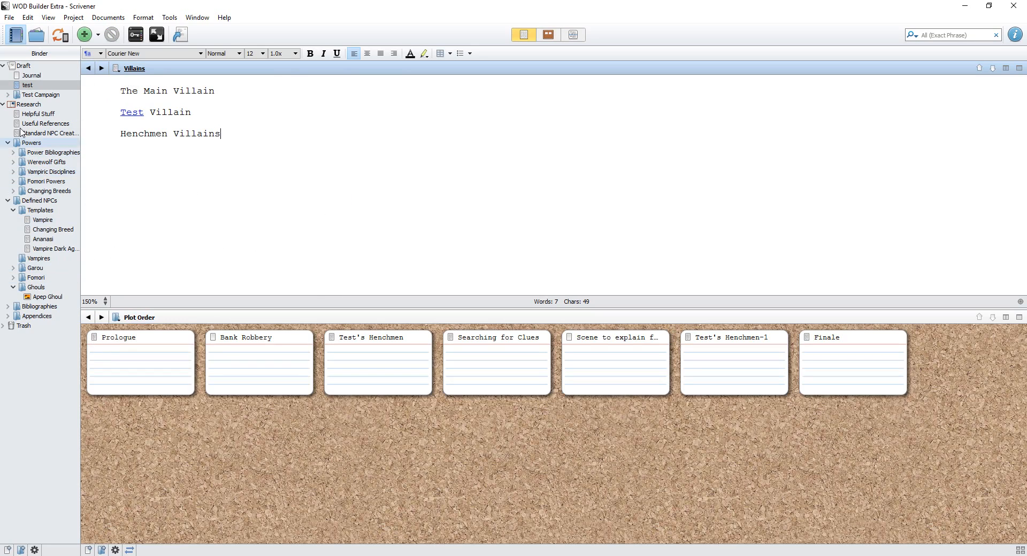
{"action": "left_click", "coordinate": [25, 96]}
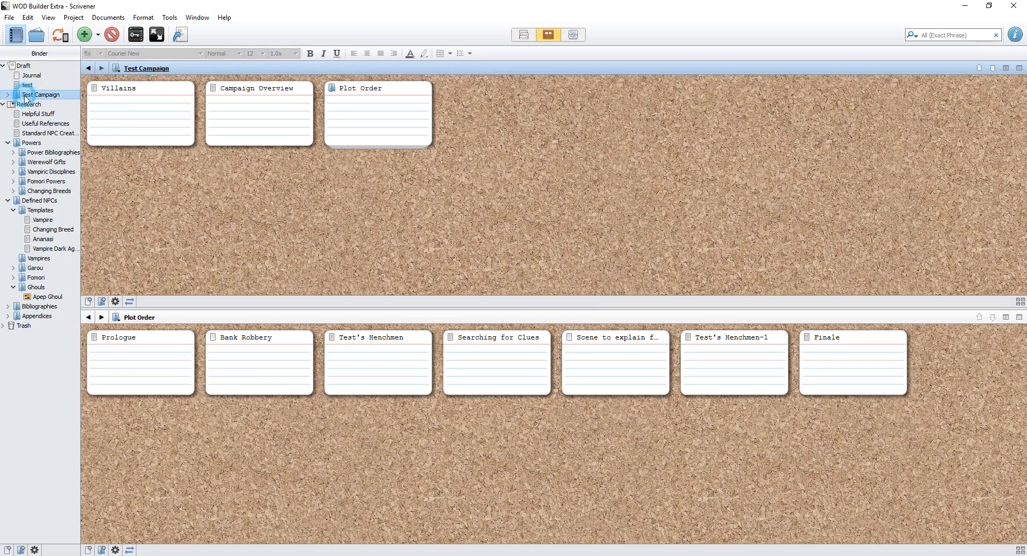
{"action": "double_click", "coordinate": [216, 93]}
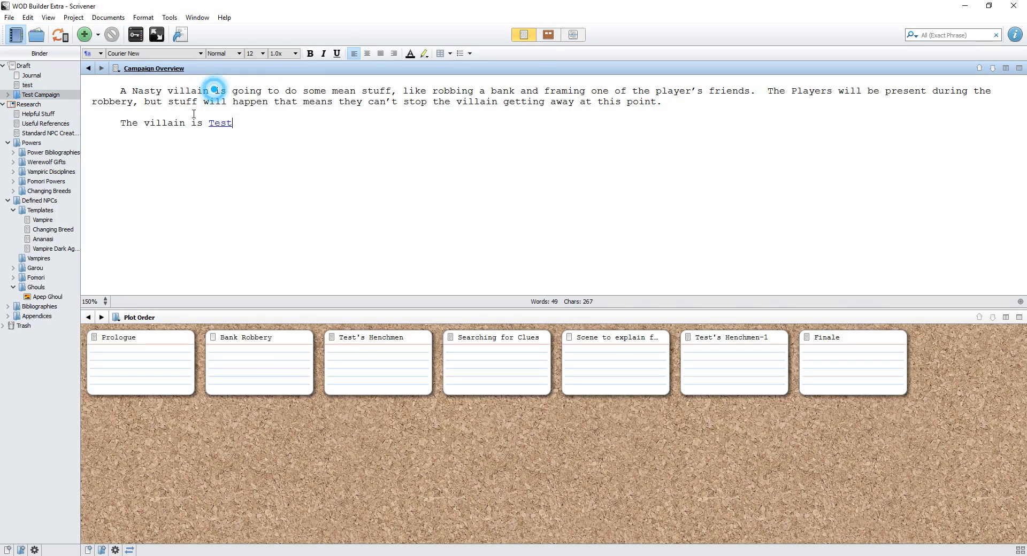
{"action": "key", "text": "Return"}
{"action": "type", "text": "Prologue"}
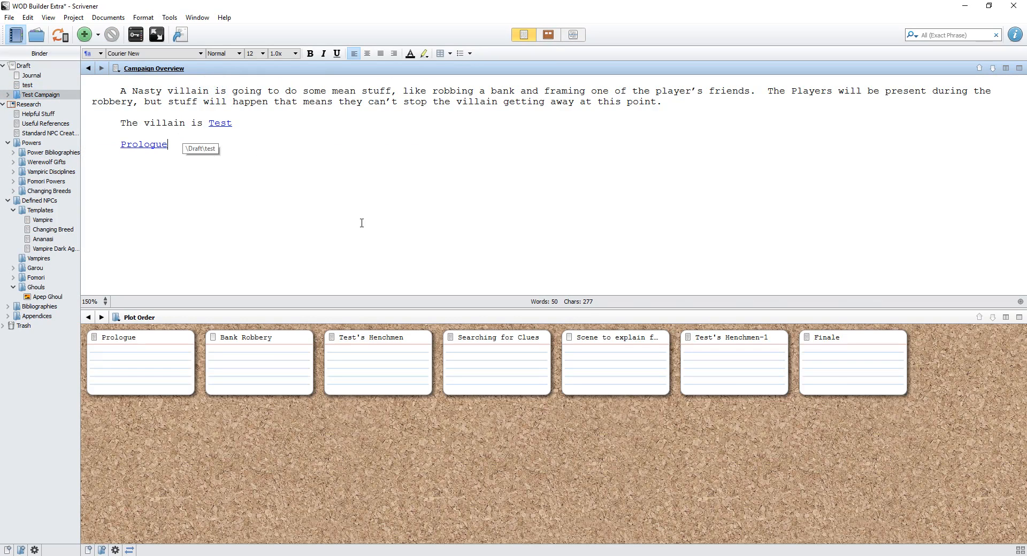
Replace the "Prologue" text that inherited the villain link with plain, unlinked "Prologue" text.
{"action": "left_click", "coordinate": [274, 116]}
{"action": "left_click", "coordinate": [268, 127]}
{"action": "left_click", "coordinate": [169, 152]}
{"action": "type", "text": "Prologue"}
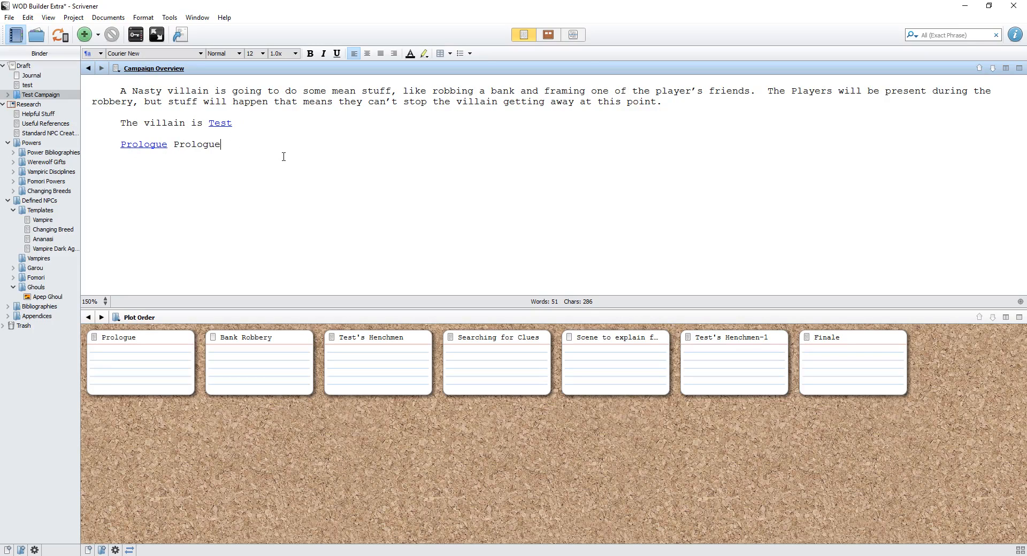
{"action": "key", "text": "Home"}
{"action": "key", "text": "Delete"}
{"action": "key", "text": "Delete"}
{"action": "key", "text": "Delete"}
{"action": "key", "text": "Delete"}
{"action": "key", "text": "Delete"}
{"action": "key", "text": "Delete"}
{"action": "key", "text": "Delete"}
{"action": "key", "text": "Delete"}
{"action": "key", "text": "Delete"}
Add the lines "Bank Robbery" and "Test's Henchmen" below Prologue in the Campaign Overview.
{"action": "type", "text": "Bank Robbery"}
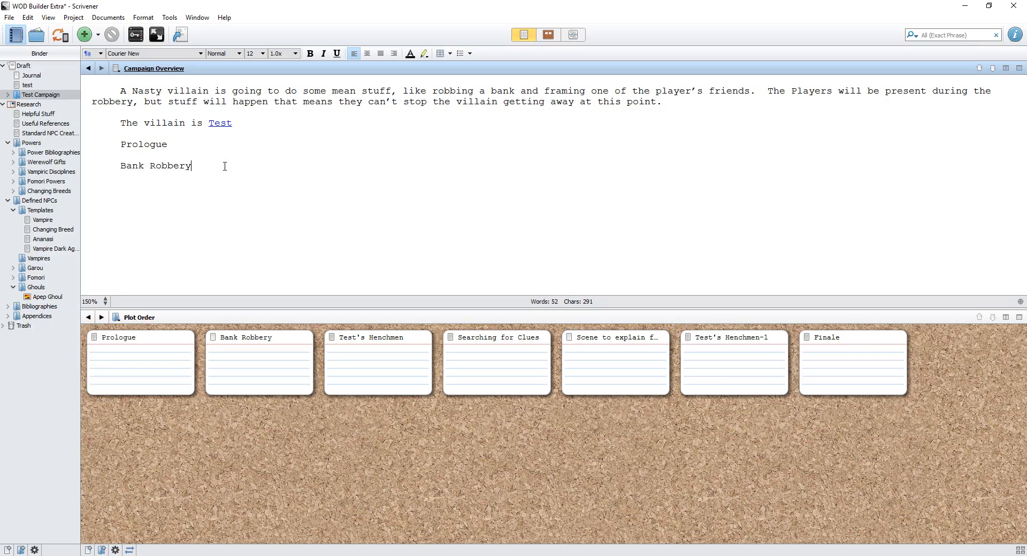
{"action": "type", "text": "Tes"}
{"action": "type", "text": "t's Henchmen"}
Link the word Prologue to the existing Prologue document in Plot Order, test the link, and return to the Plot Order cards.
{"action": "double_click", "coordinate": [116, 145]}
{"action": "right_click", "coordinate": [166, 145]}
{"action": "mouse_move", "coordinate": [224, 273]}
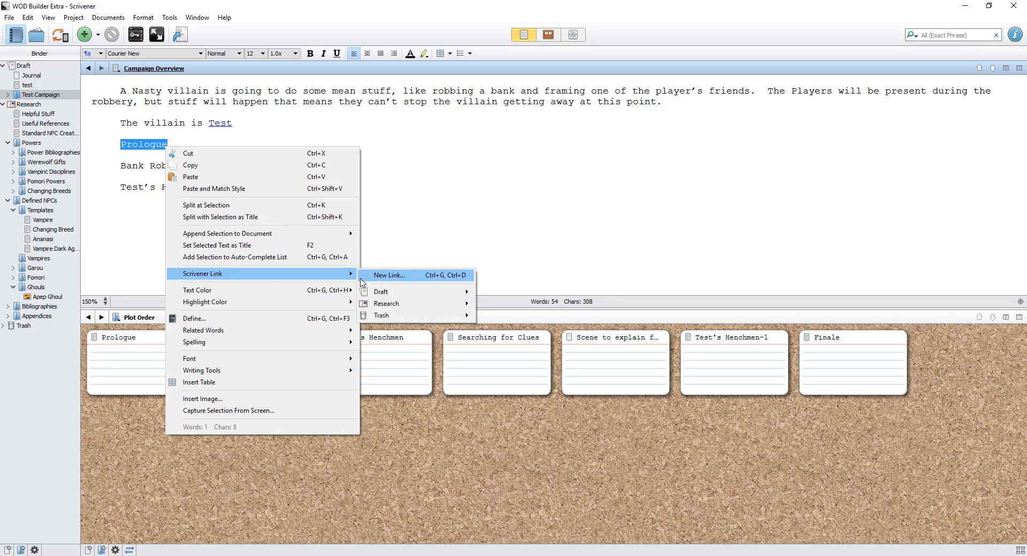
{"action": "left_click", "coordinate": [385, 273]}
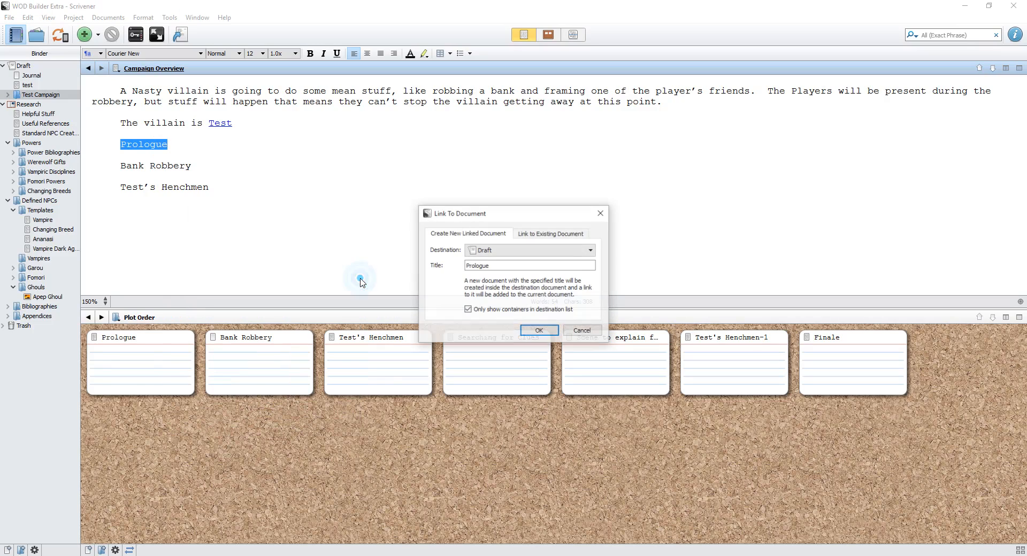
{"action": "left_click", "coordinate": [544, 235]}
{"action": "left_click", "coordinate": [437, 249]}
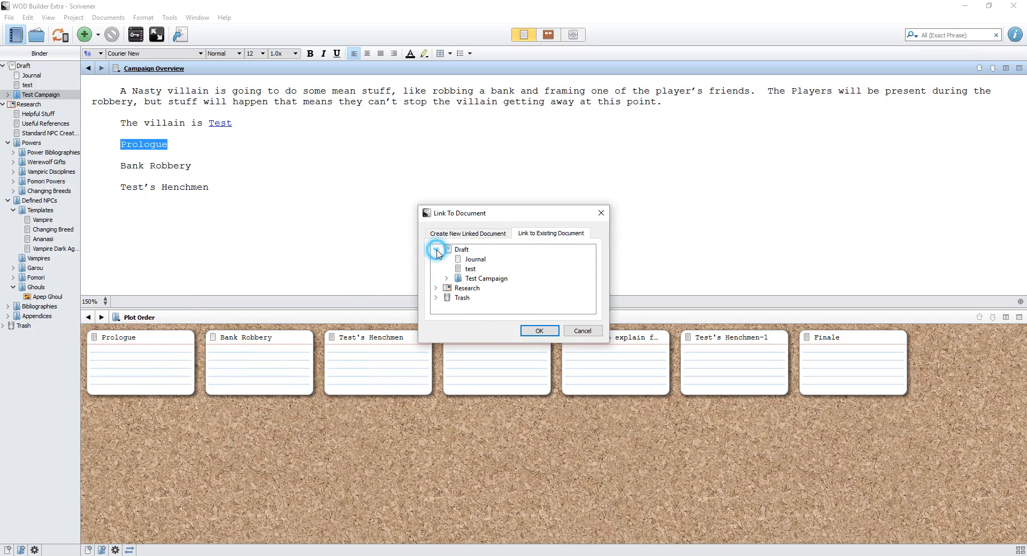
{"action": "left_click", "coordinate": [447, 278]}
{"action": "left_click", "coordinate": [457, 308]}
{"action": "scroll", "coordinate": [460, 289], "scroll_direction": "down", "scroll_amount": 2}
{"action": "left_click", "coordinate": [493, 261]}
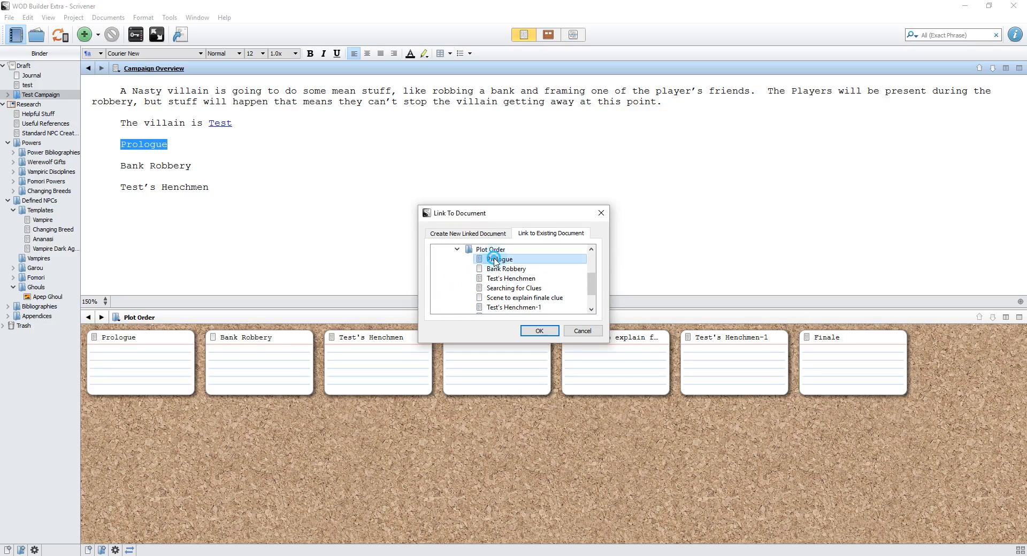
{"action": "left_click", "coordinate": [539, 331]}
{"action": "left_click", "coordinate": [154, 149]}
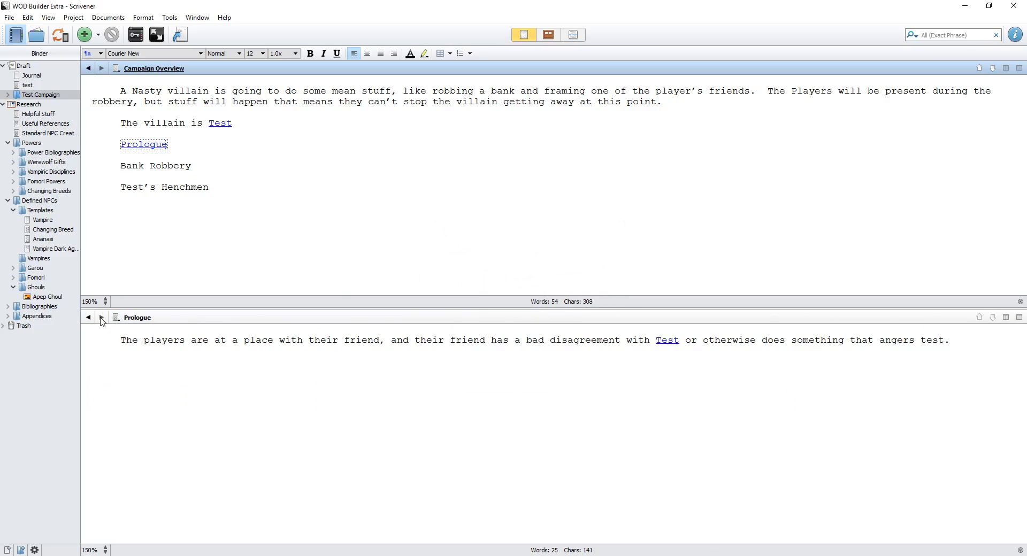
{"action": "left_click", "coordinate": [88, 317]}
Select the Bank Robbery line in the Campaign Overview text.
{"action": "left_click_drag", "start_coordinate": [115, 165], "coordinate": [231, 165]}
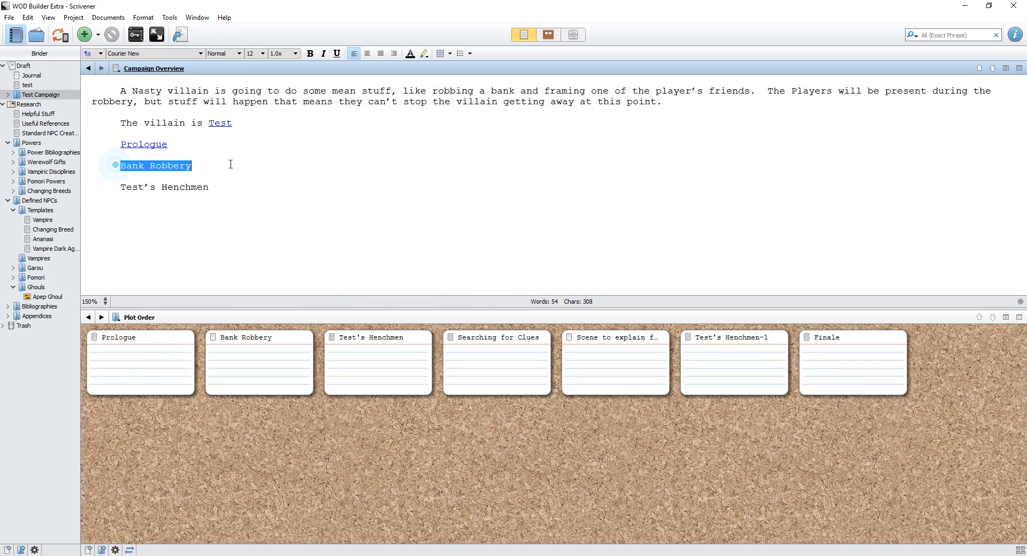